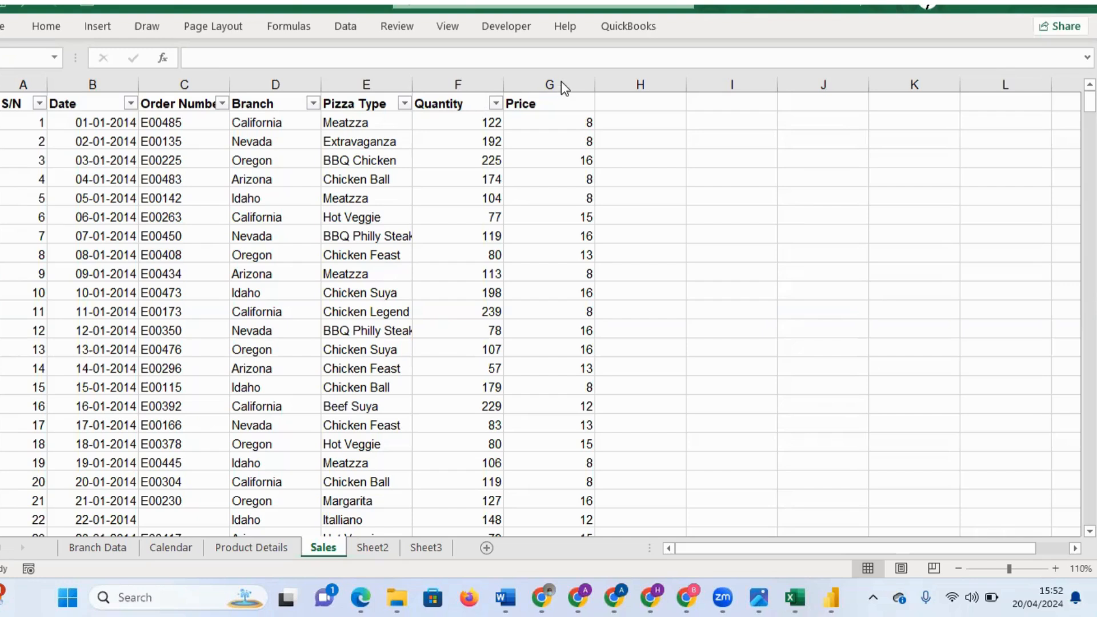
# - Add the column header Amount in cell H1, beside Price, on the Sales sheet
pyautogui.click(646, 105)
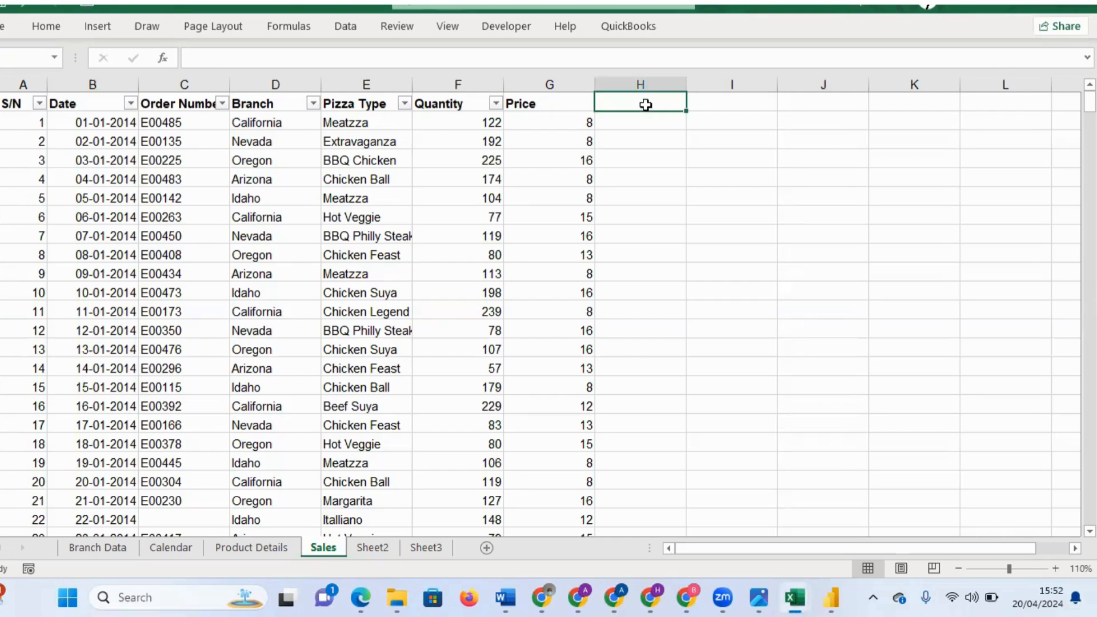
pyautogui.write('sales')
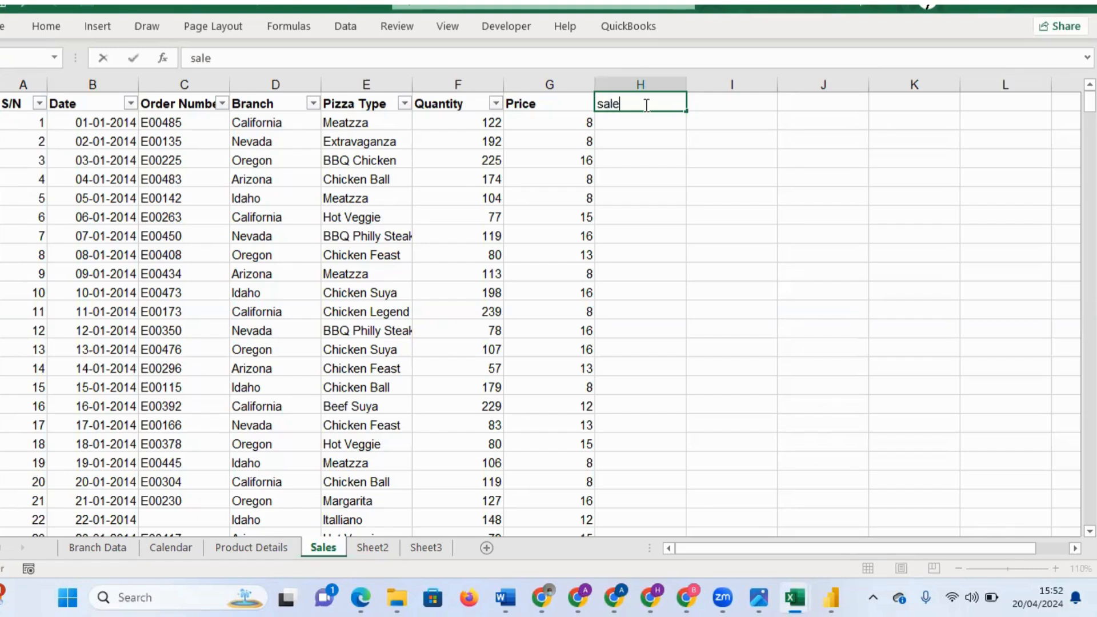
pyautogui.press('BackSpace')
pyautogui.press('BackSpace')
pyautogui.press('BackSpace')
pyautogui.press('BackSpace')
pyautogui.press('BackSpace')
pyautogui.write('Amount')
pyautogui.press('Return')
# - Calculate the first row's amount in H2 with =F2*G2 and fill the formula down the whole Amount column
pyautogui.write('=')
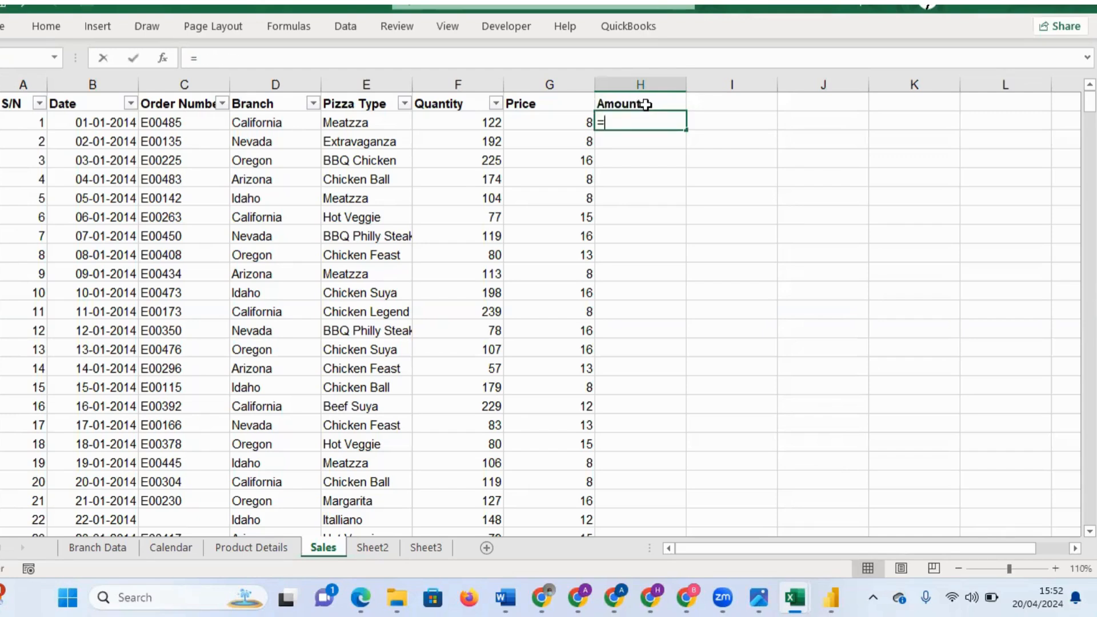
pyautogui.click(493, 121)
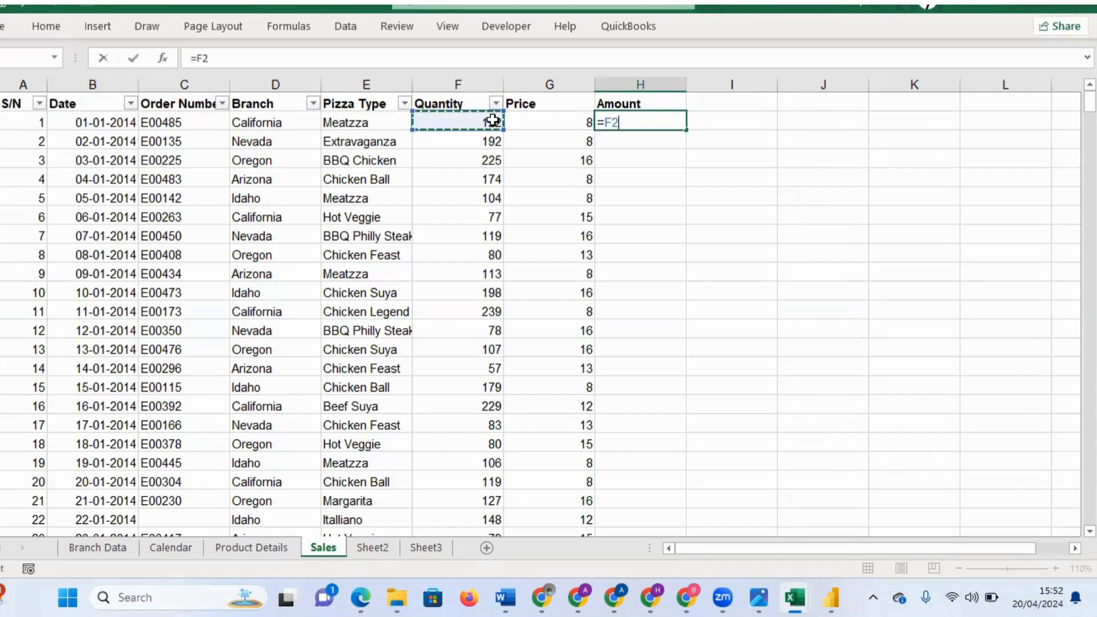
pyautogui.write('*')
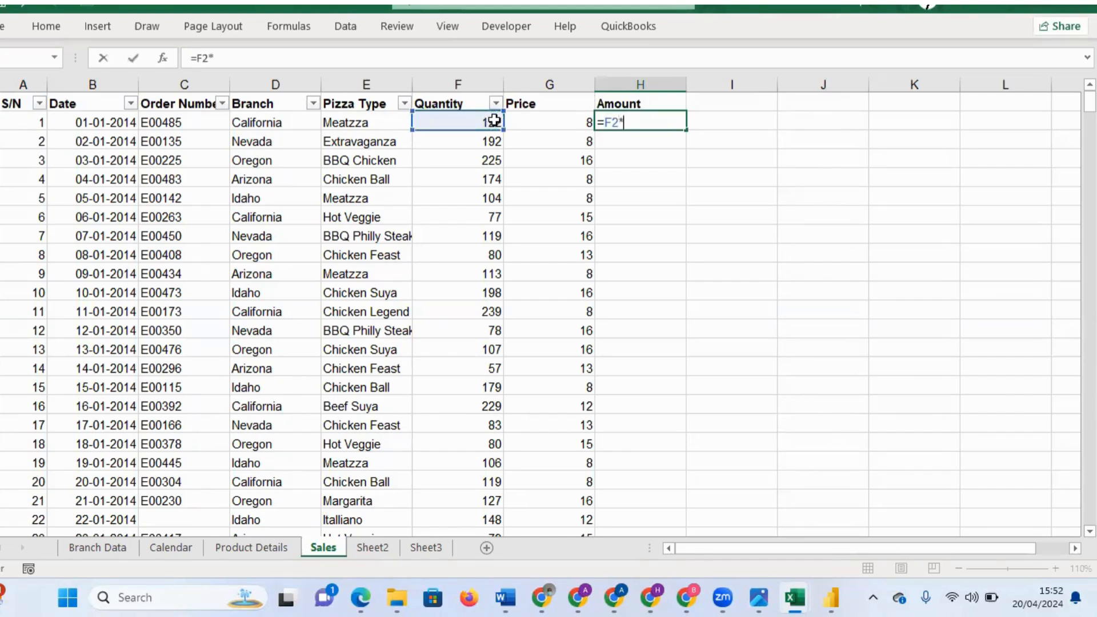
pyautogui.click(551, 122)
pyautogui.press('Return')
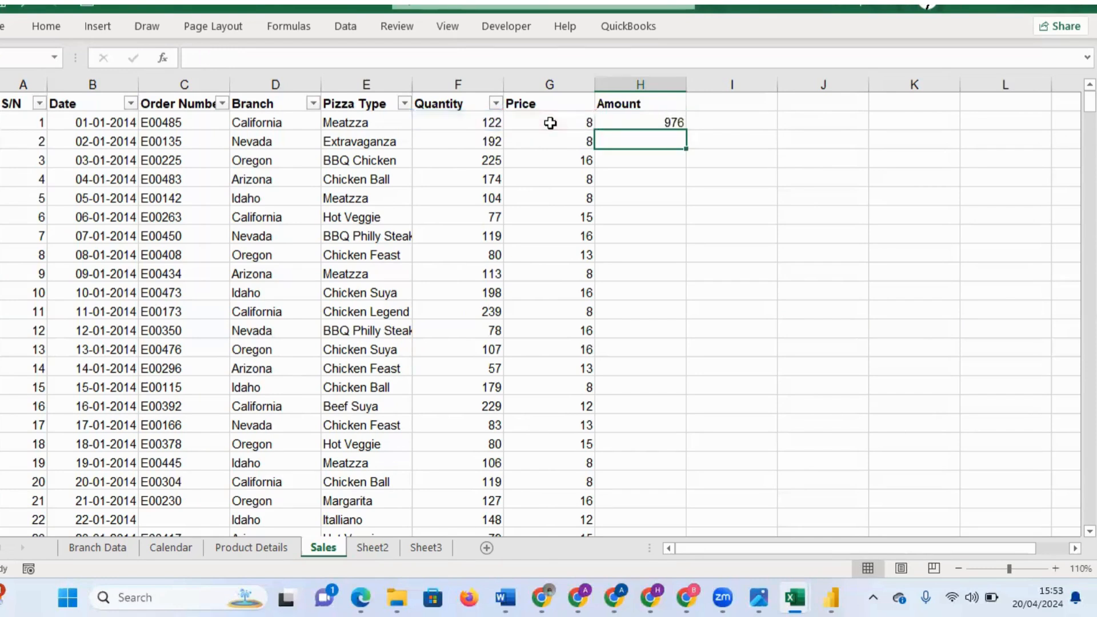
pyautogui.click(676, 121)
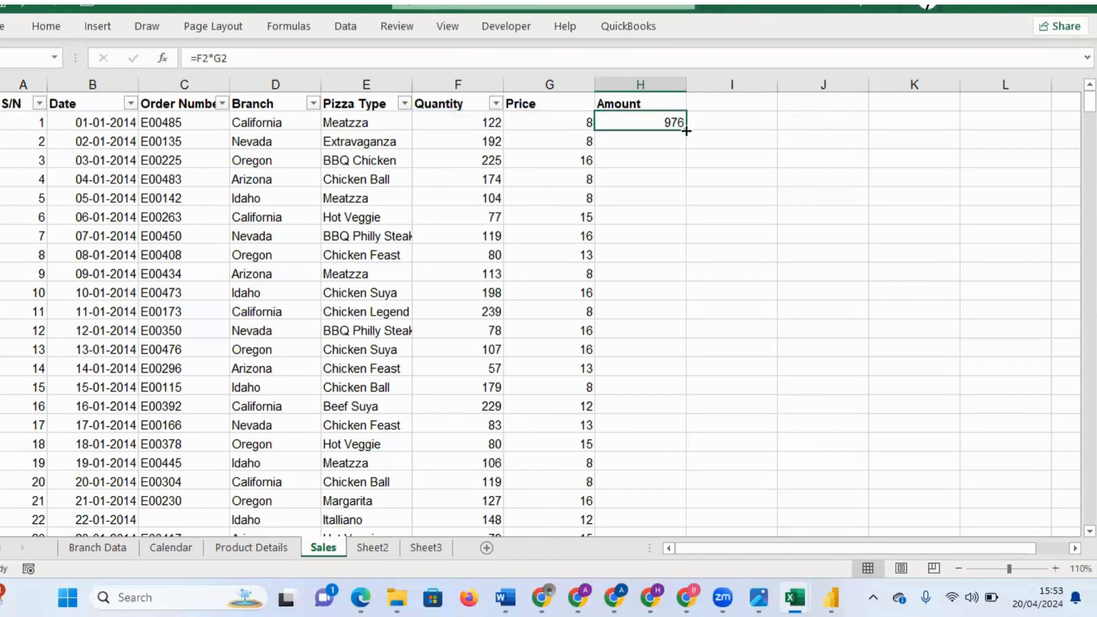
pyautogui.doubleClick(687, 131)
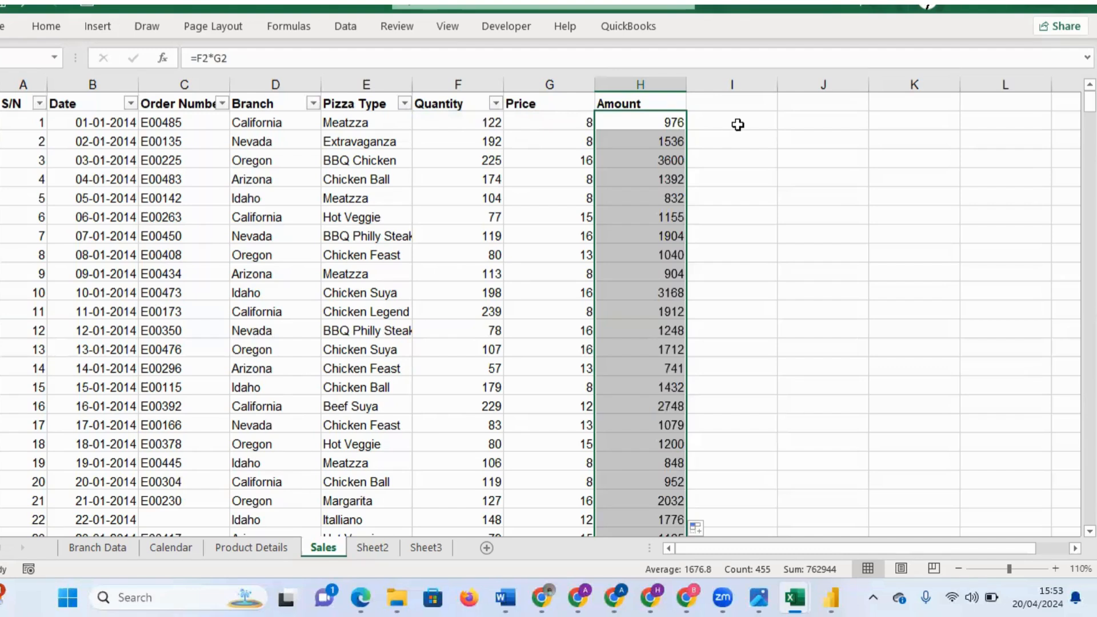
# - Total the Amount column in cell J2 with =SUM(H2:H456)
pyautogui.click(738, 125)
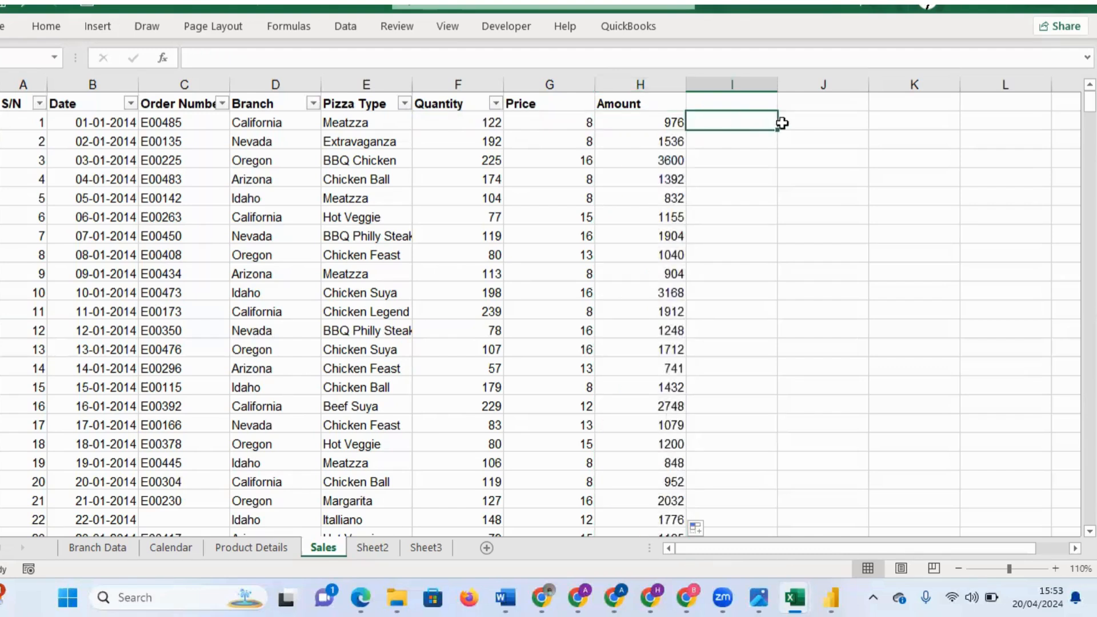
pyautogui.click(807, 123)
pyautogui.write('=su')
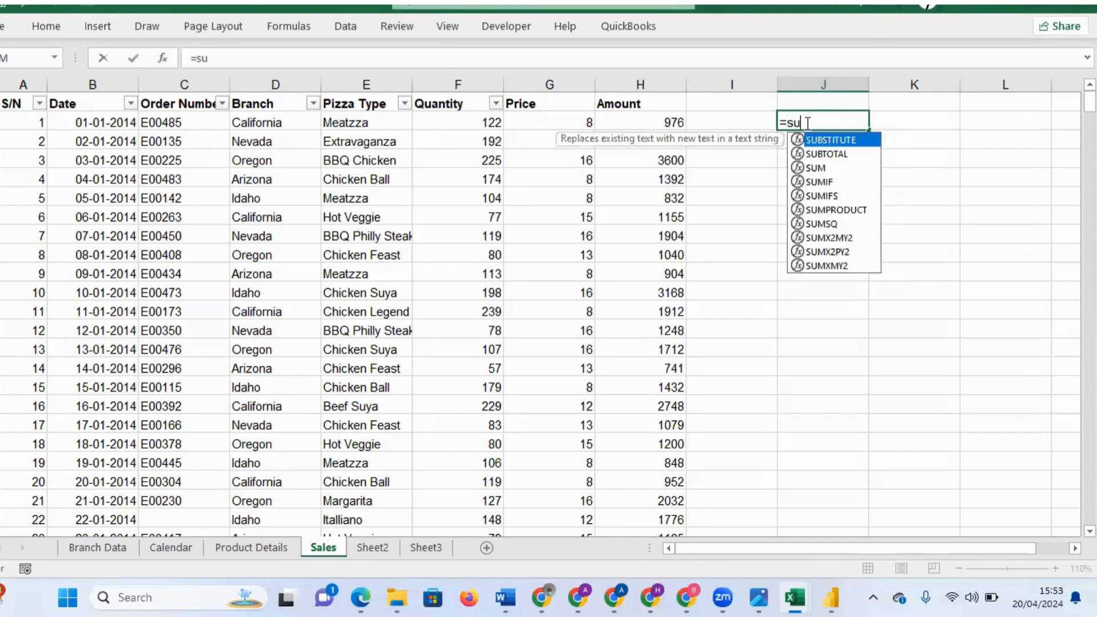
pyautogui.write('m(')
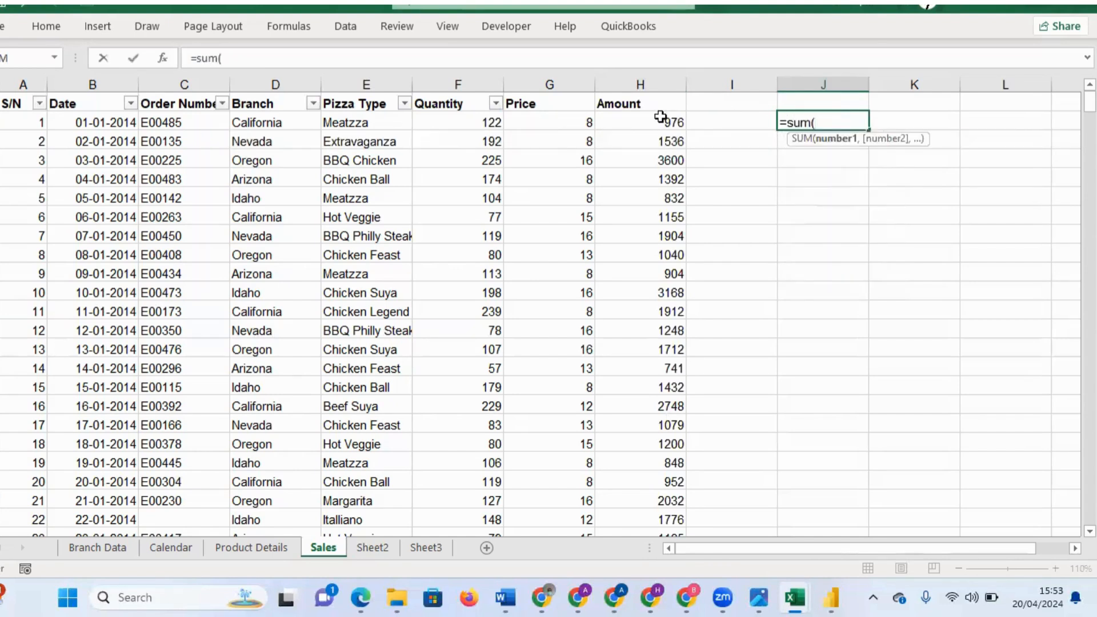
pyautogui.click(657, 124)
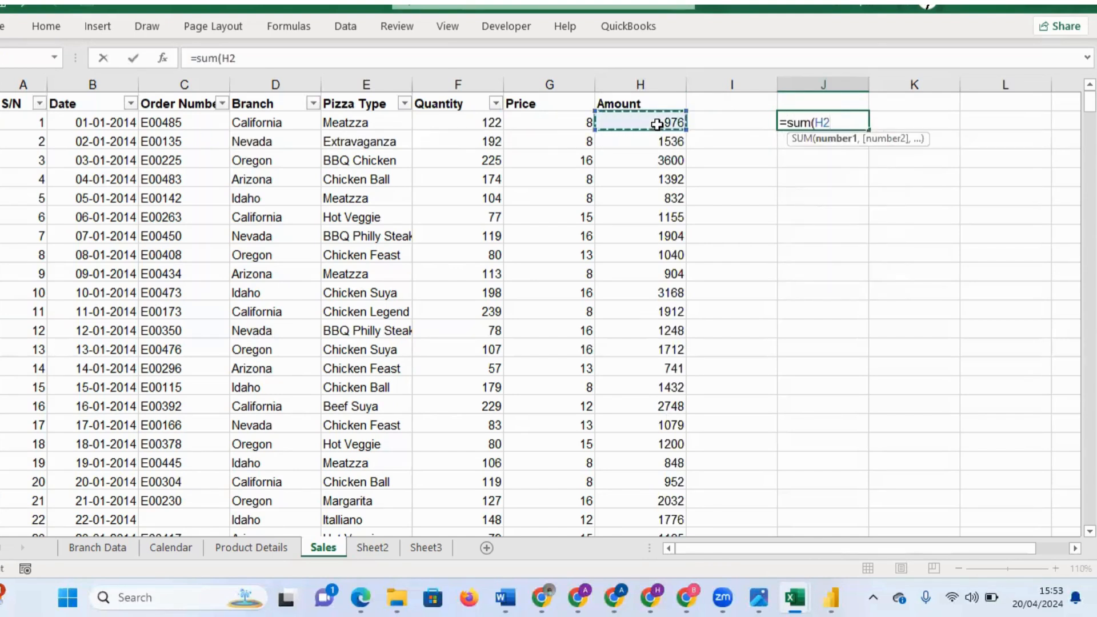
pyautogui.hotkey('ctrl', 'shift', 'Down')
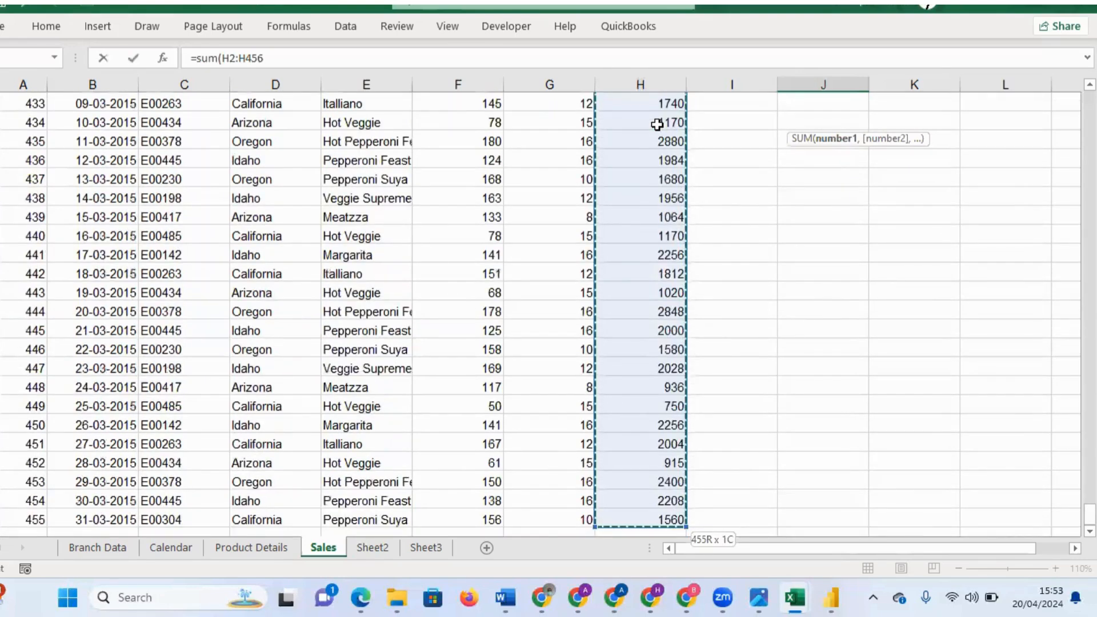
pyautogui.press('Return')
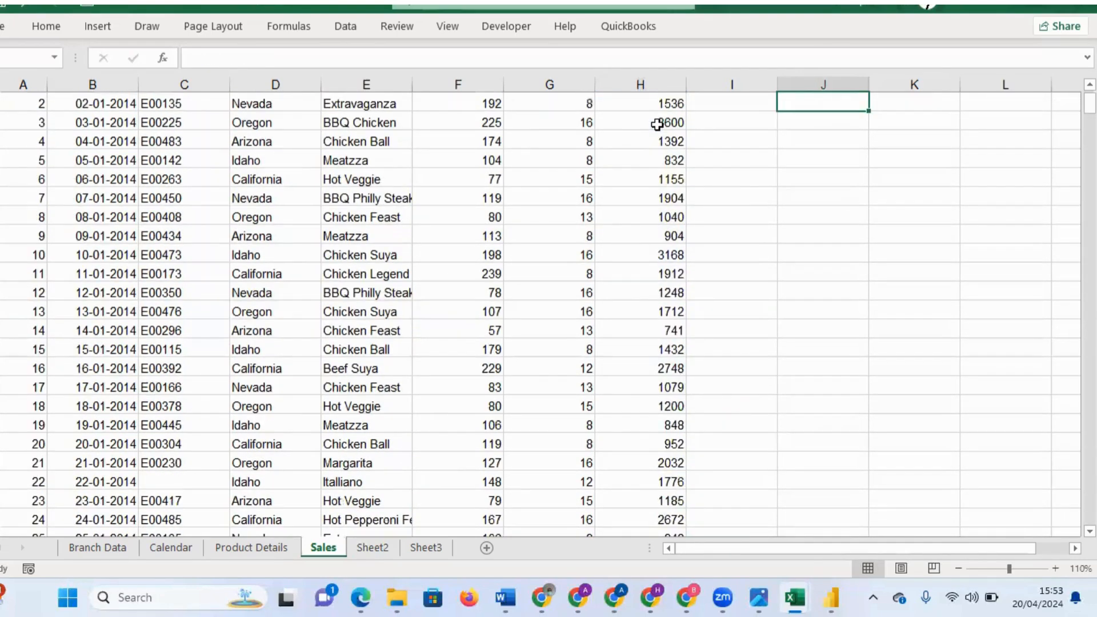
pyautogui.press('Up')
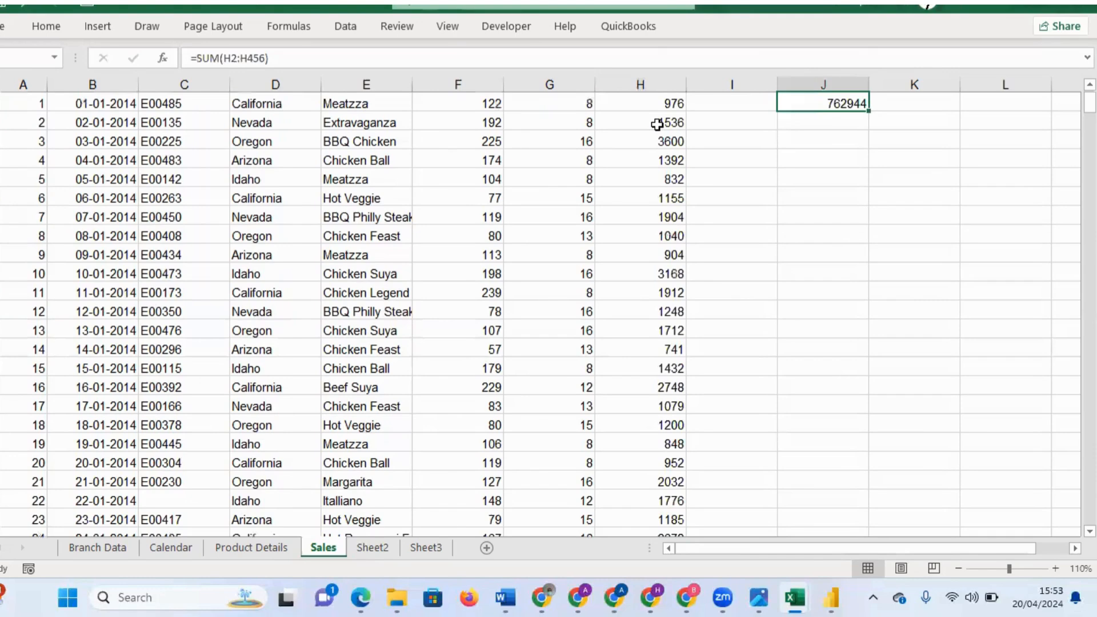
pyautogui.scroll(1, 657, 124)
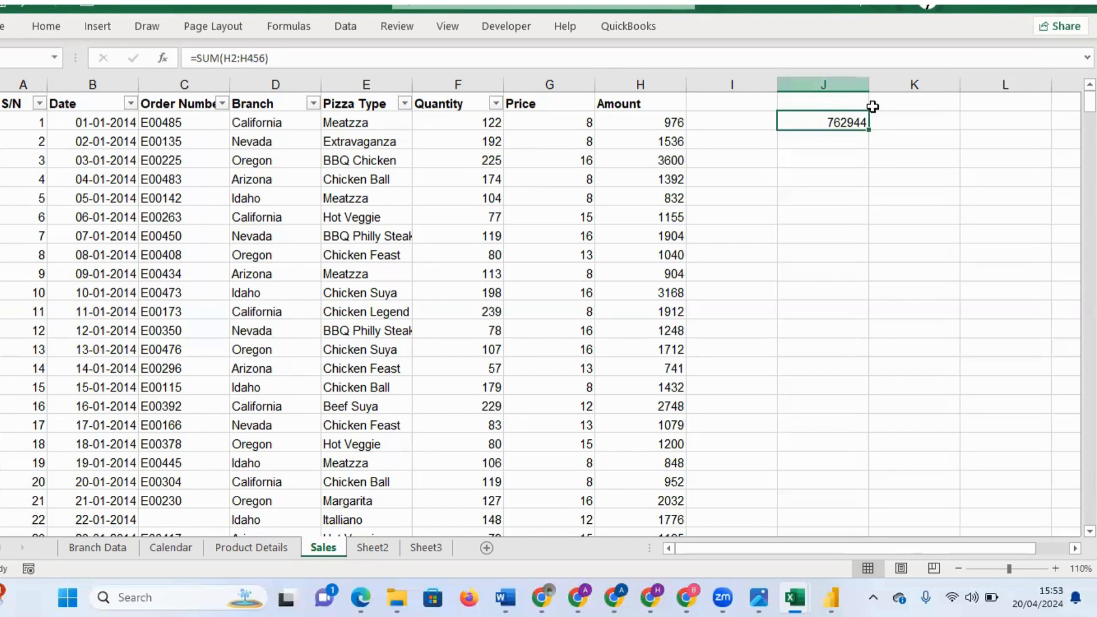
# - Enter =SUMPRODUCT(G2:G456,H2:H456) in cell J4, using the Price and Amount columns as arrays
pyautogui.click(835, 162)
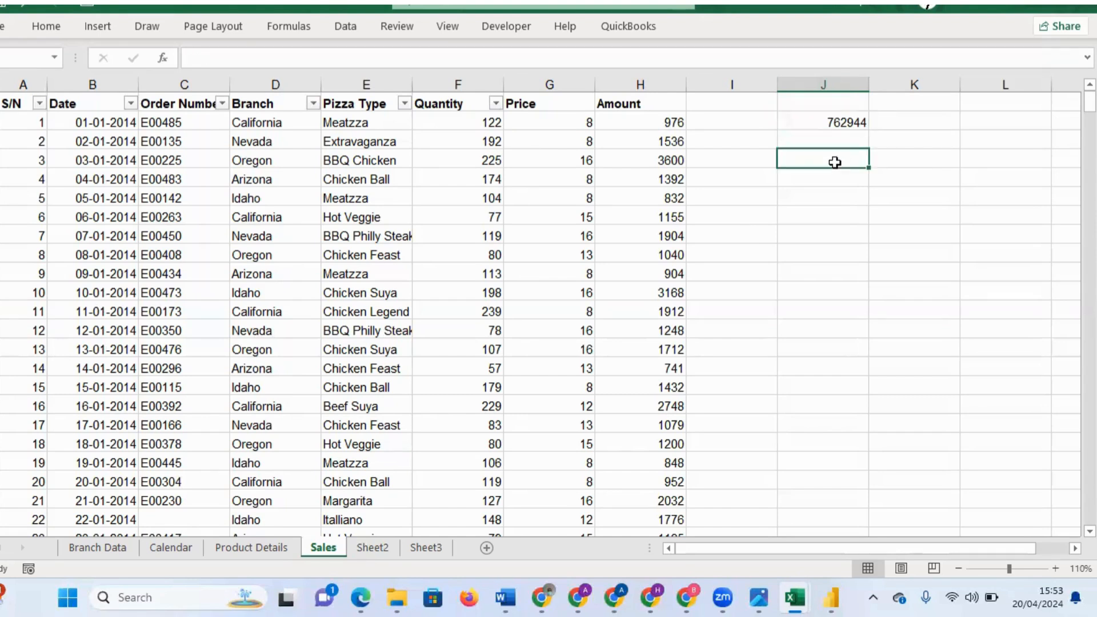
pyautogui.write('=sumpr')
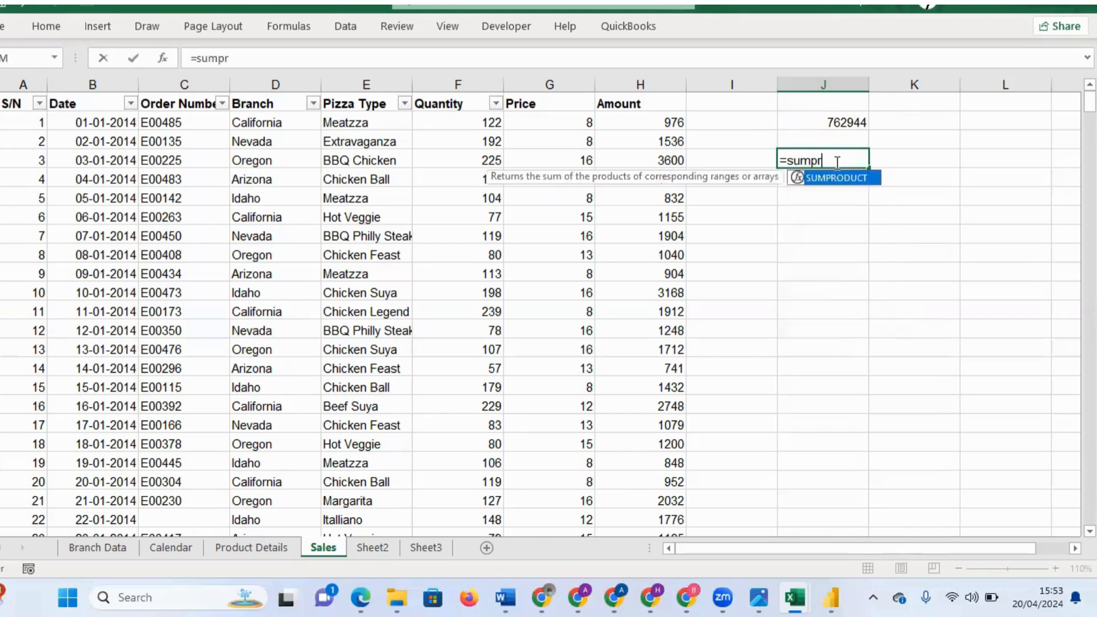
pyautogui.write('od')
pyautogui.press('Tab')
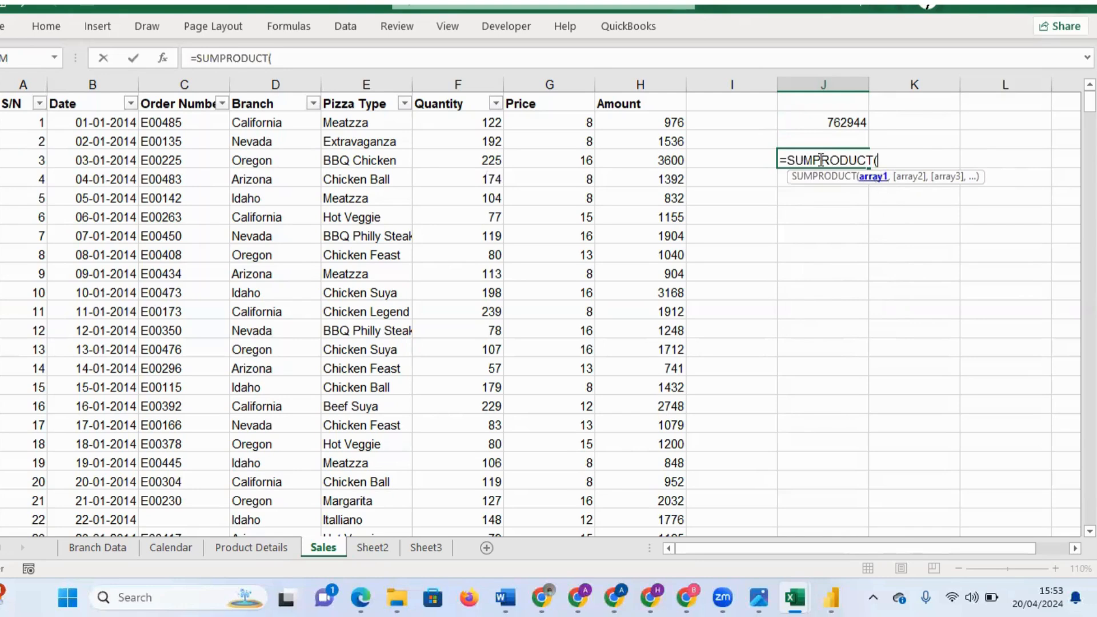
pyautogui.click(567, 118)
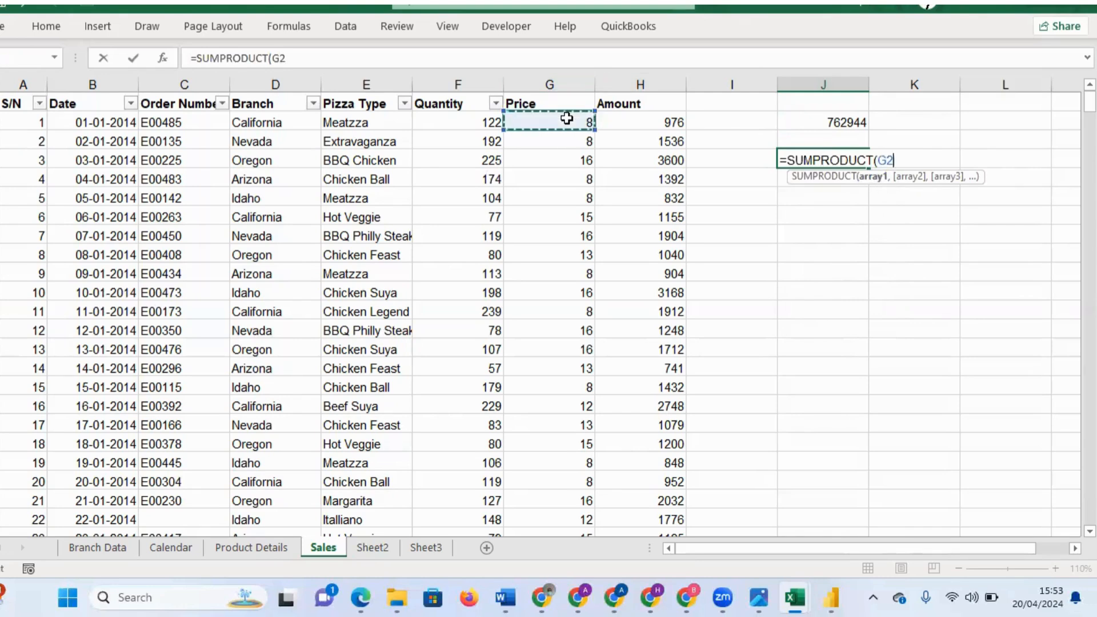
pyautogui.hotkey('ctrl', 'shift', 'Down')
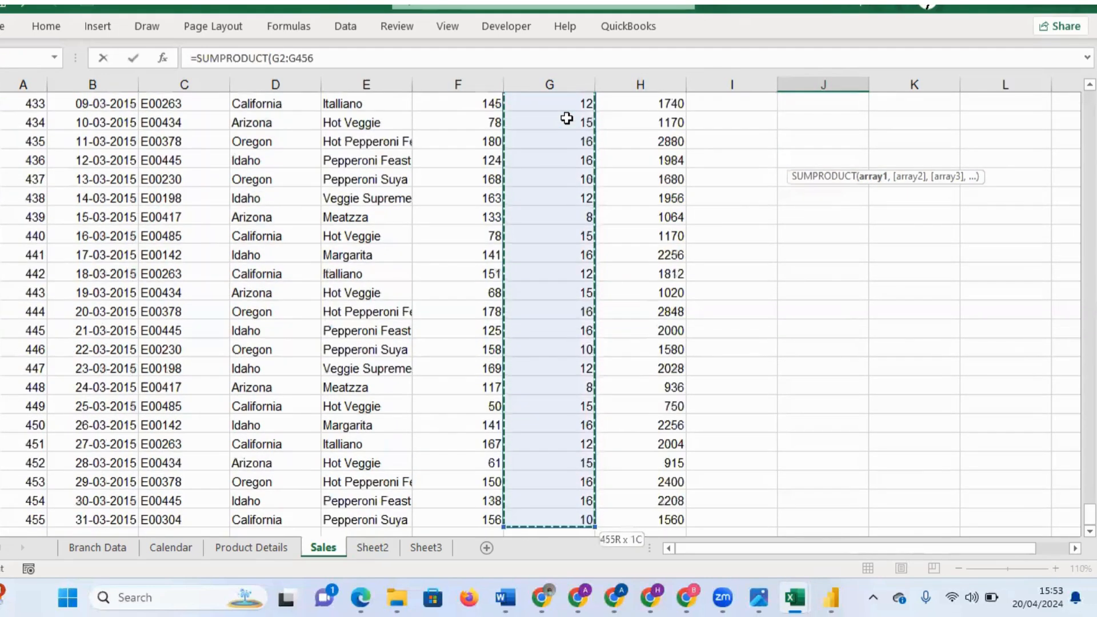
pyautogui.write(',')
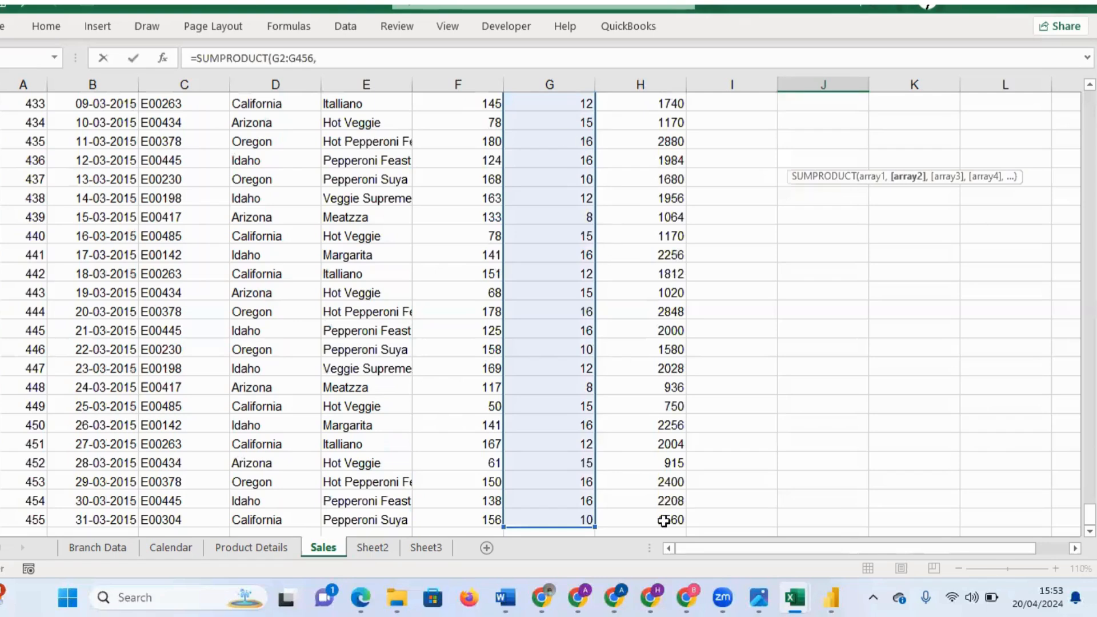
pyautogui.click(664, 521)
pyautogui.hotkey('ctrl', 'shift', 'Up')
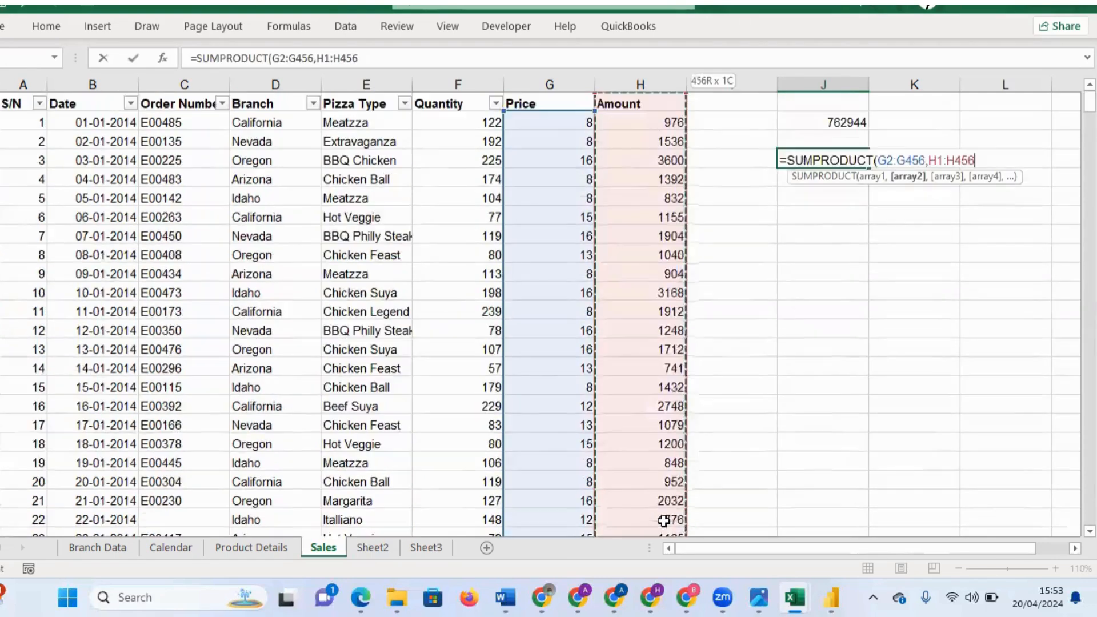
pyautogui.hotkey('shift', 'Down')
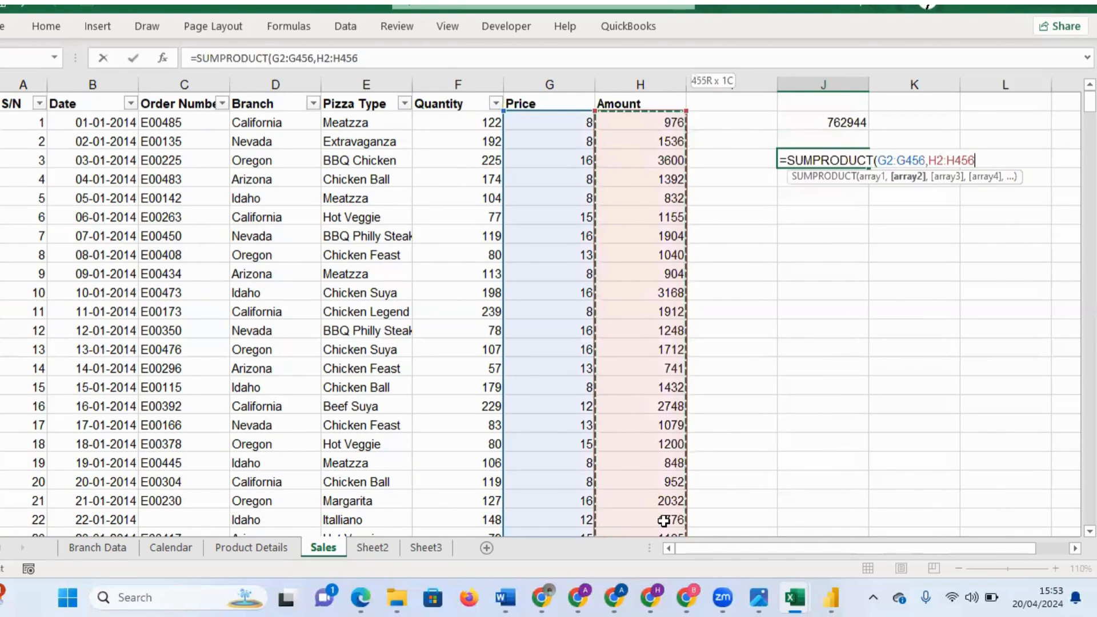
pyautogui.write(')')
pyautogui.press('Return')
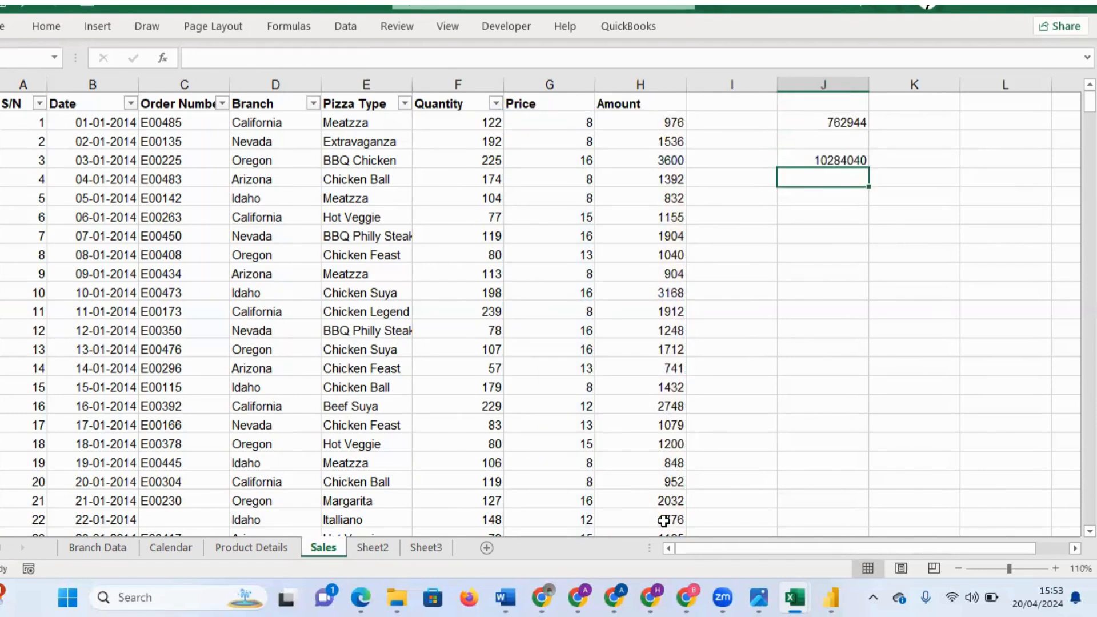
# - Replace the second array of the SUMPRODUCT formula in J4 with the Quantity range F2:F456
pyautogui.click(827, 160)
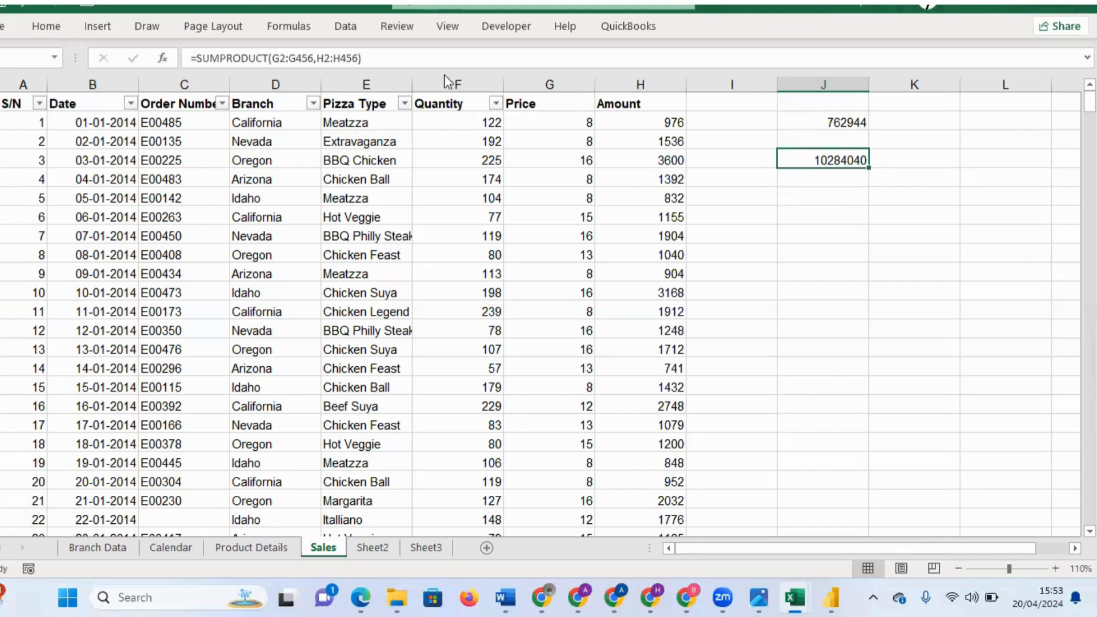
pyautogui.click(361, 57)
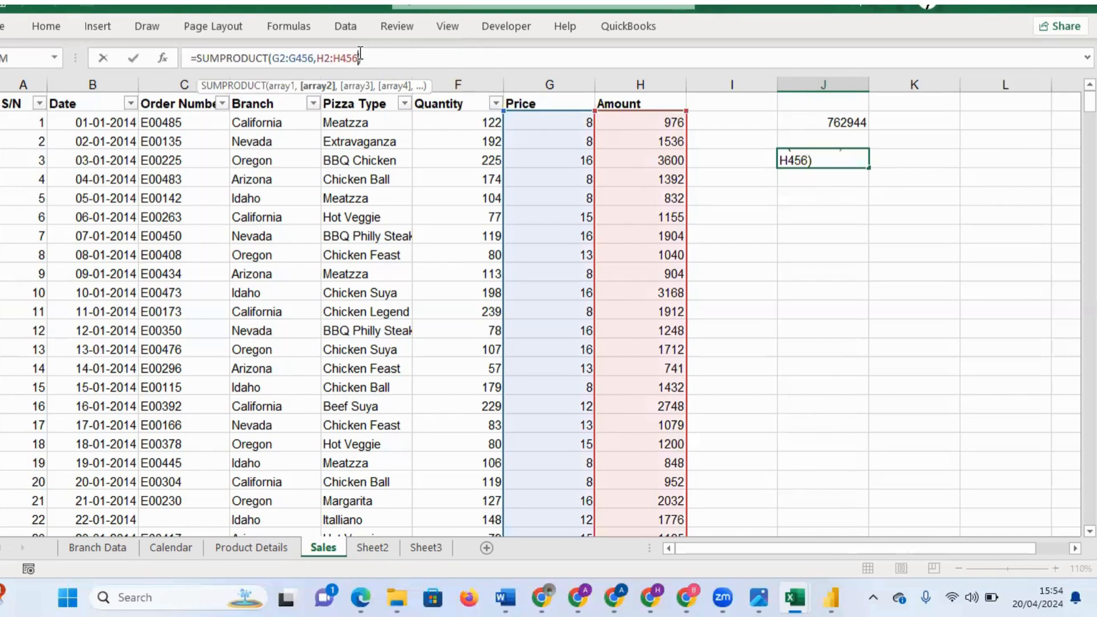
pyautogui.press('BackSpace')
pyautogui.press('BackSpace')
pyautogui.press('BackSpace')
pyautogui.press('BackSpace')
pyautogui.press('BackSpace')
pyautogui.press('BackSpace')
pyautogui.press('BackSpace')
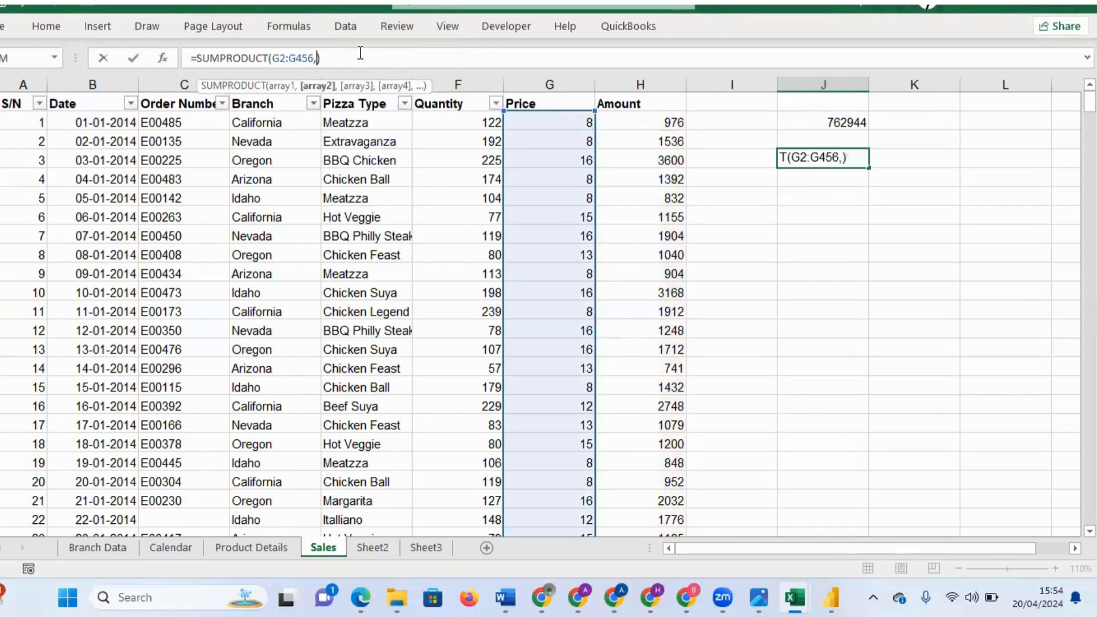
pyautogui.click(455, 122)
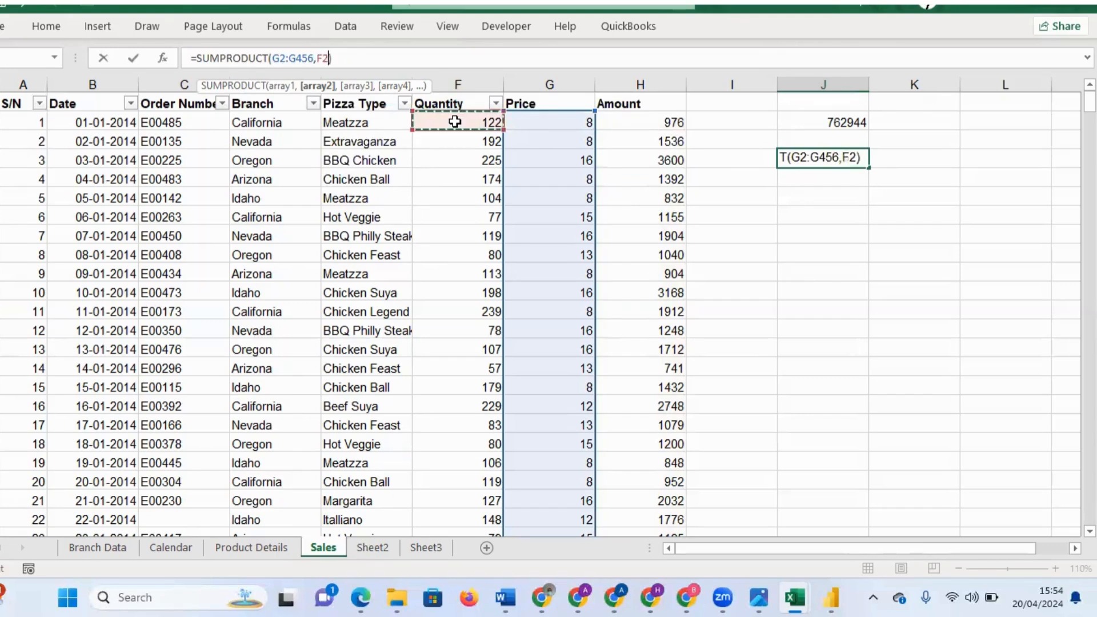
pyautogui.hotkey('ctrl', 'shift', 'Down')
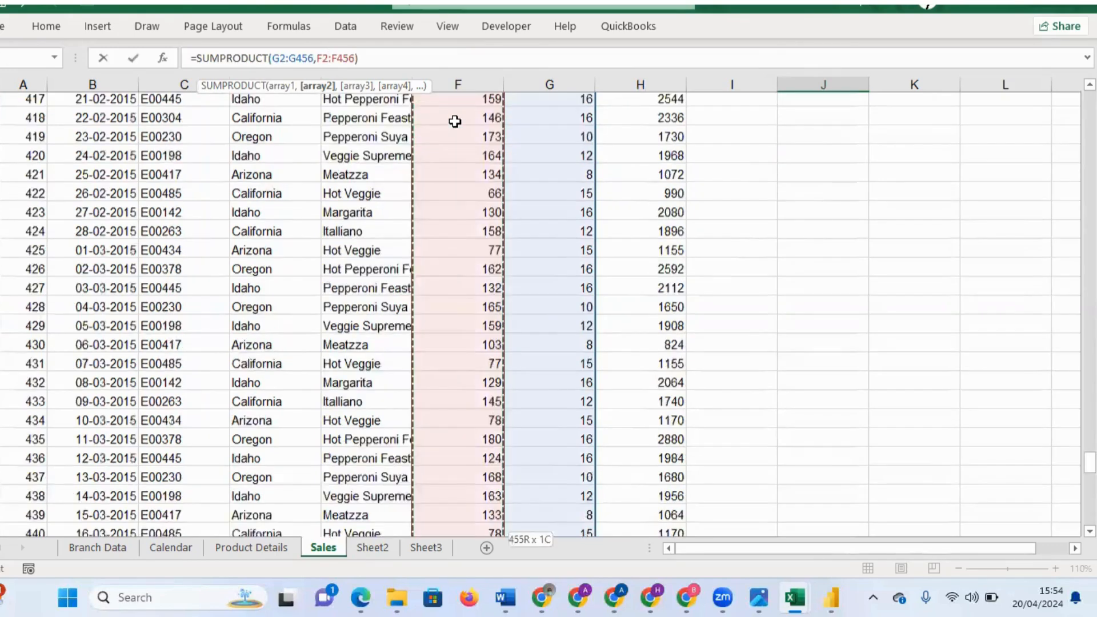
pyautogui.press('Return')
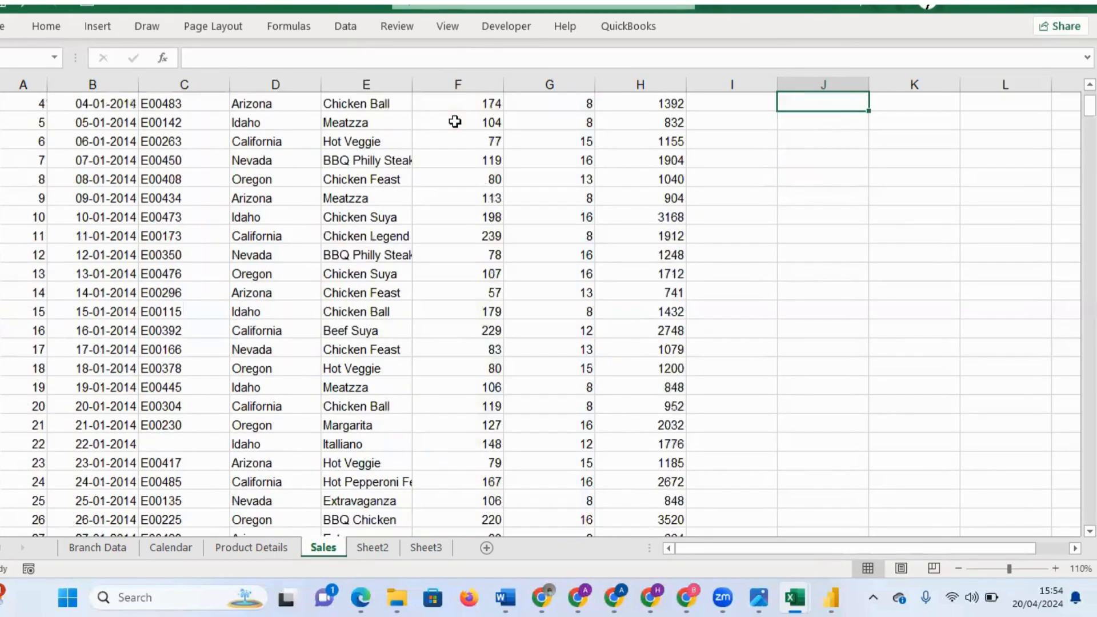
pyautogui.scroll(2, 455, 122)
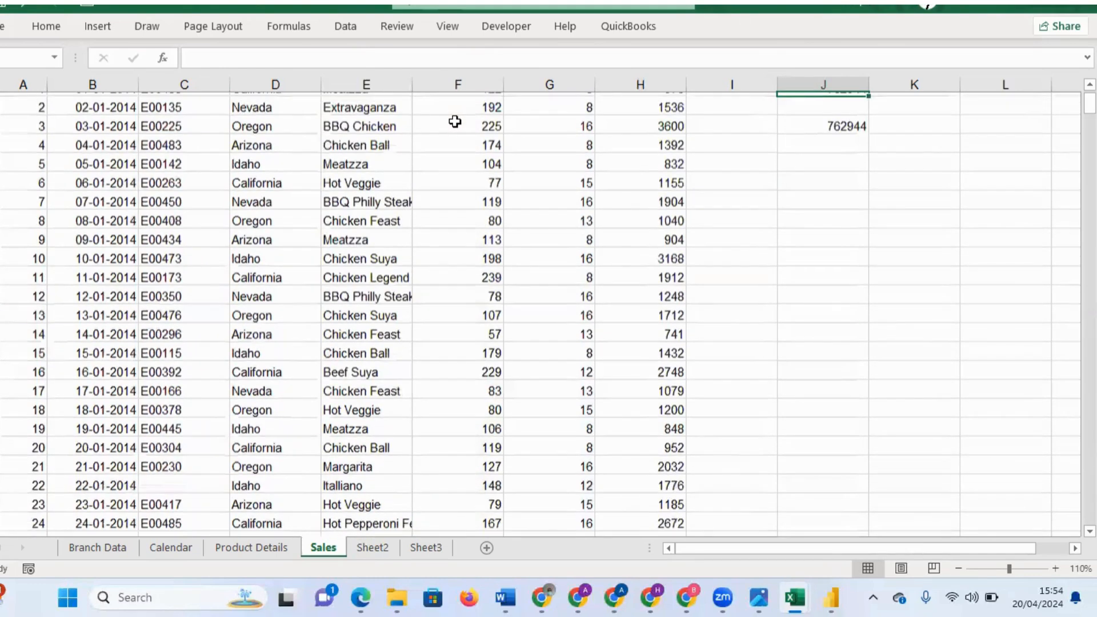
pyautogui.press('Down')
pyautogui.press('Down')
pyautogui.press('Down')
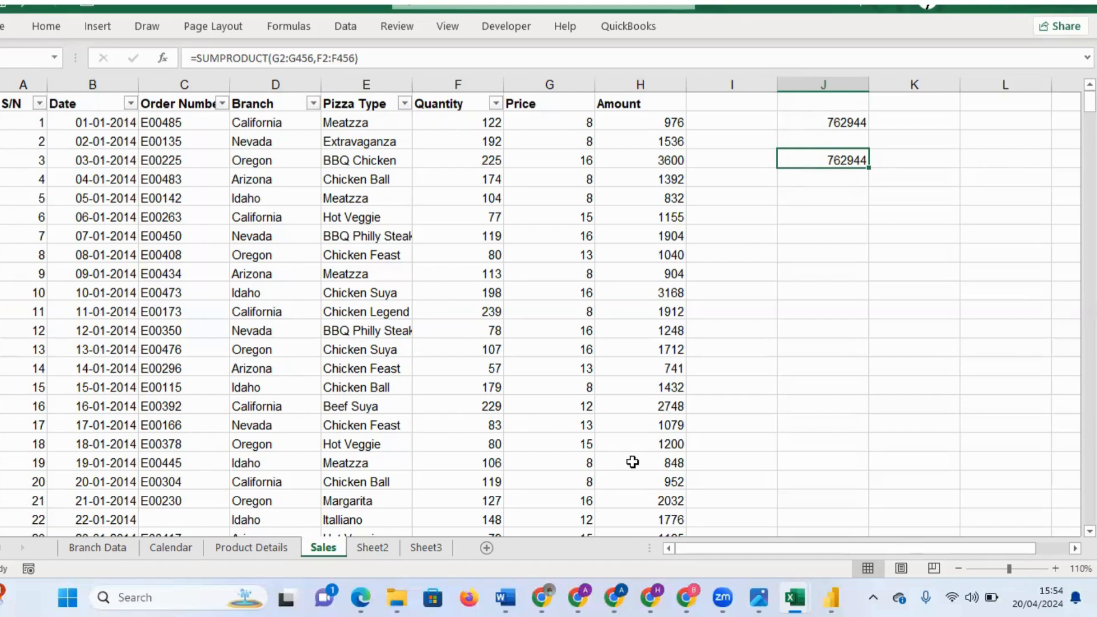
# - Switch to Power BI Desktop and create a new measure named Total sales in the Branch Data table
pyautogui.click(833, 597)
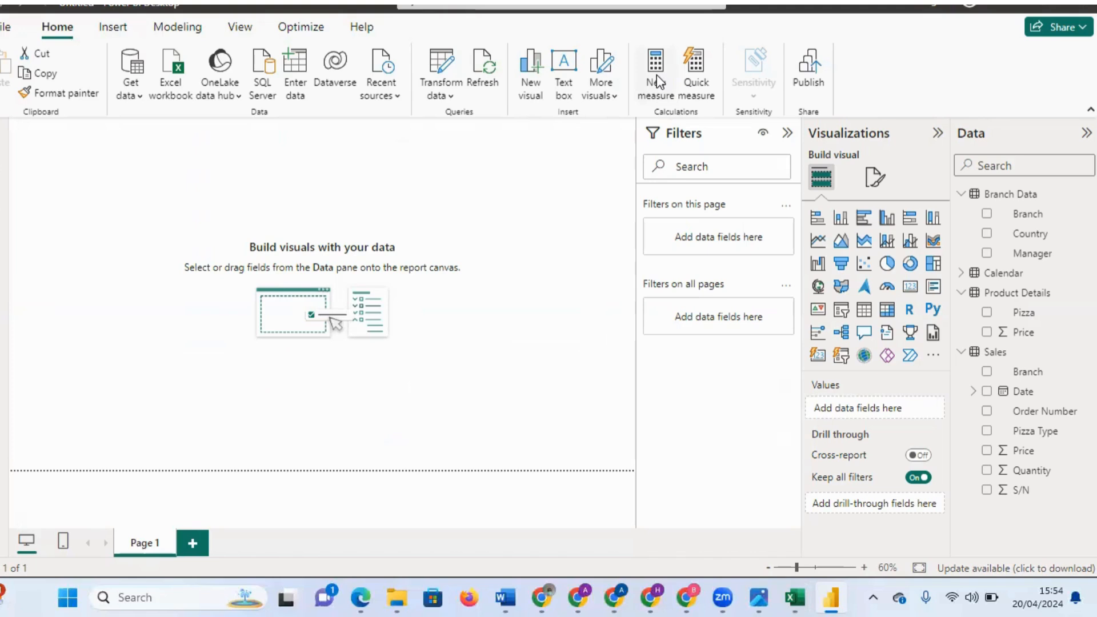
pyautogui.click(535, 109)
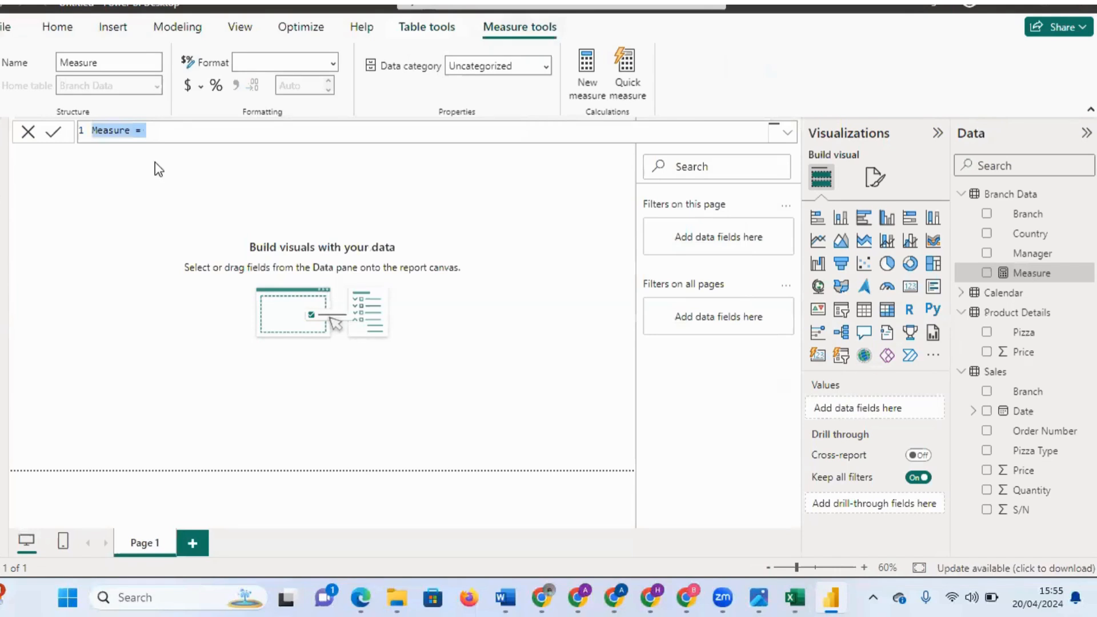
pyautogui.click(130, 131)
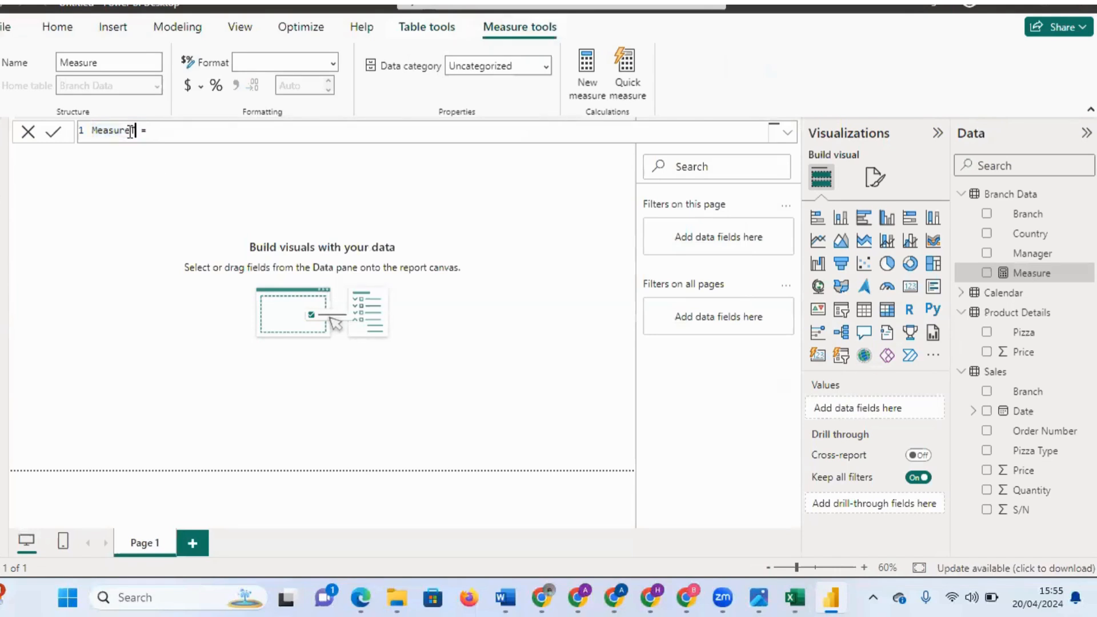
pyautogui.write('Total ')
pyautogui.write('sale')
pyautogui.write('s')
pyautogui.click(129, 130)
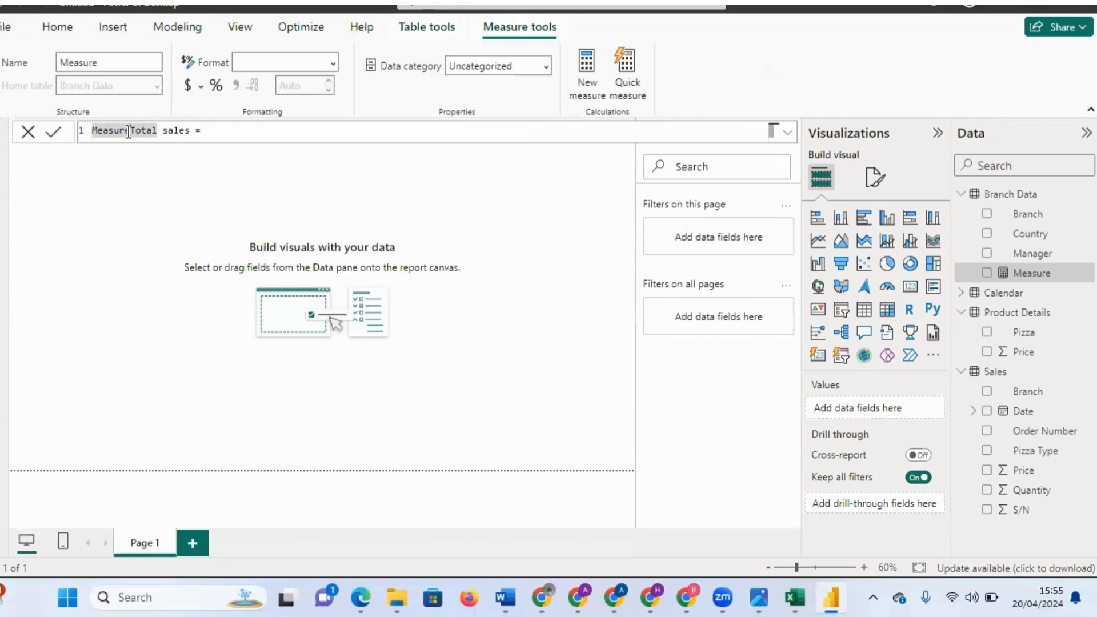
pyautogui.press('BackSpace')
pyautogui.press('BackSpace')
pyautogui.press('BackSpace')
pyautogui.press('BackSpace')
pyautogui.press('BackSpace')
pyautogui.press('BackSpace')
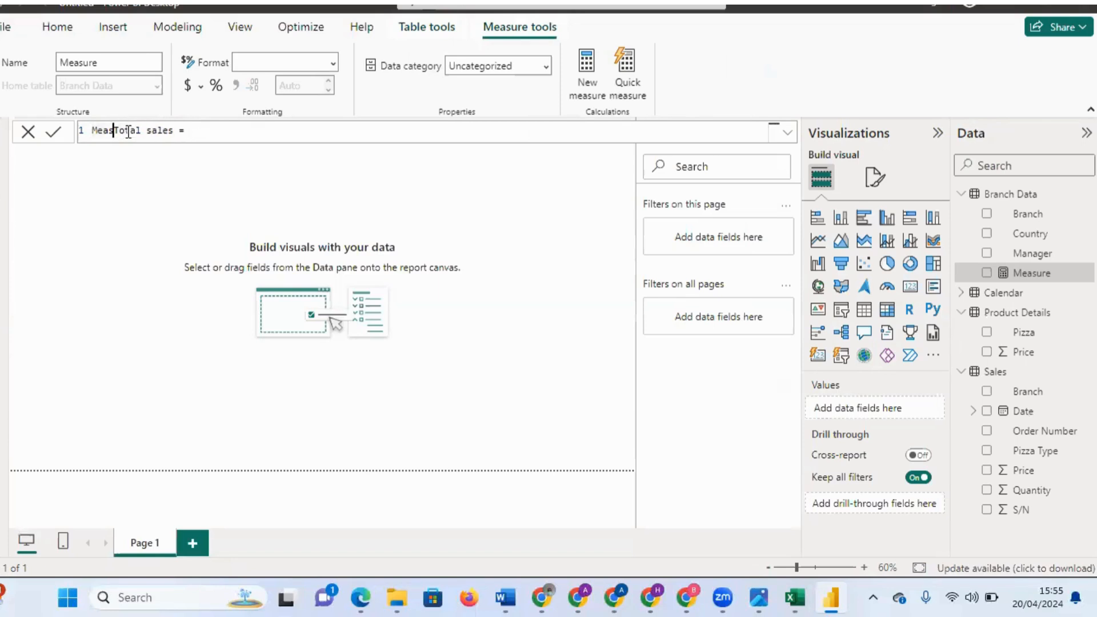
pyautogui.press('BackSpace')
# - Begin the Total sales formula with the SUMX function, using Sales as its table argument
pyautogui.click(199, 133)
pyautogui.write('sum')
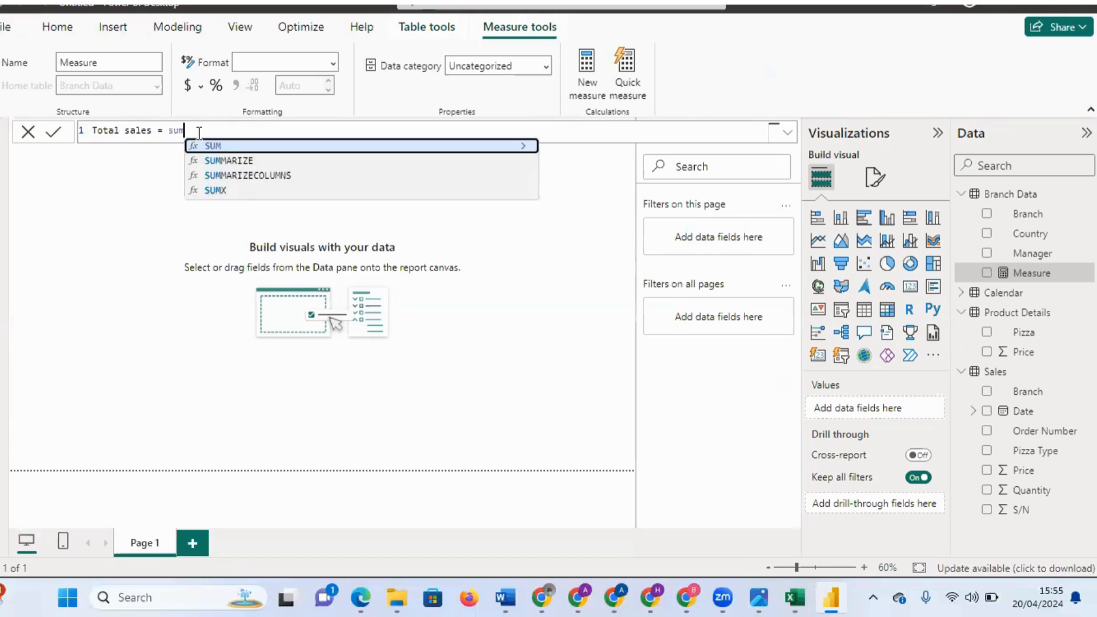
pyautogui.write('x')
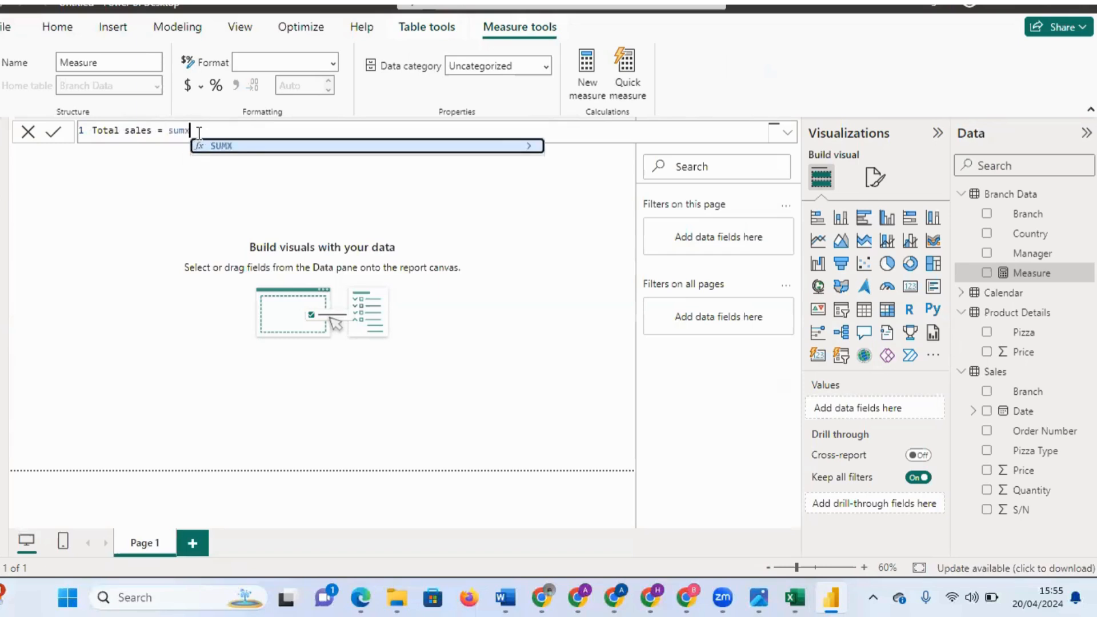
pyautogui.press('Tab')
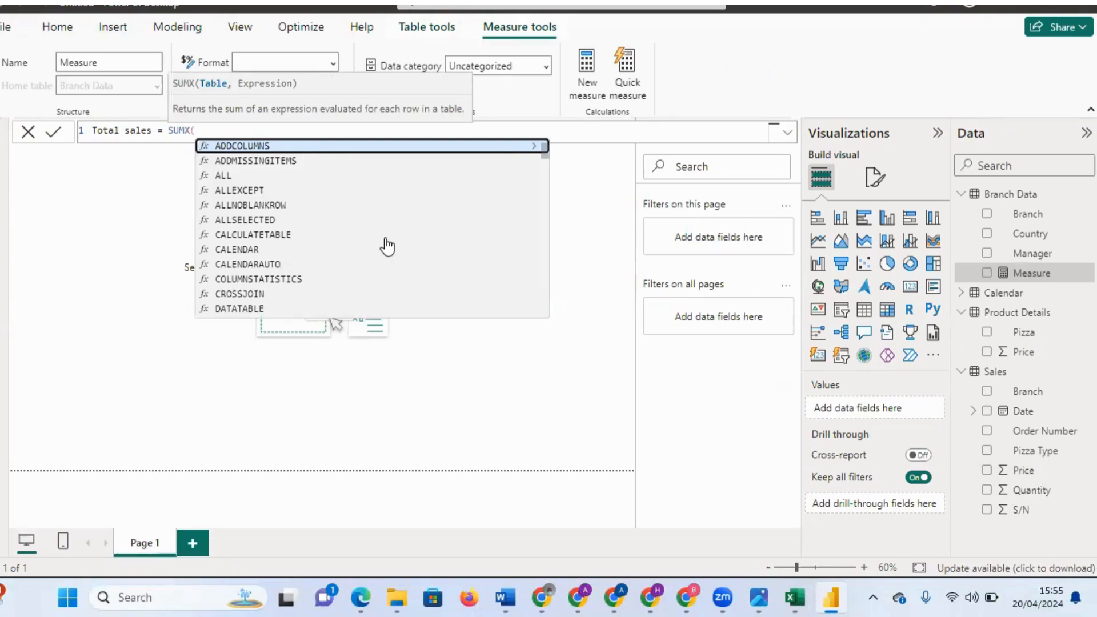
pyautogui.write('sale')
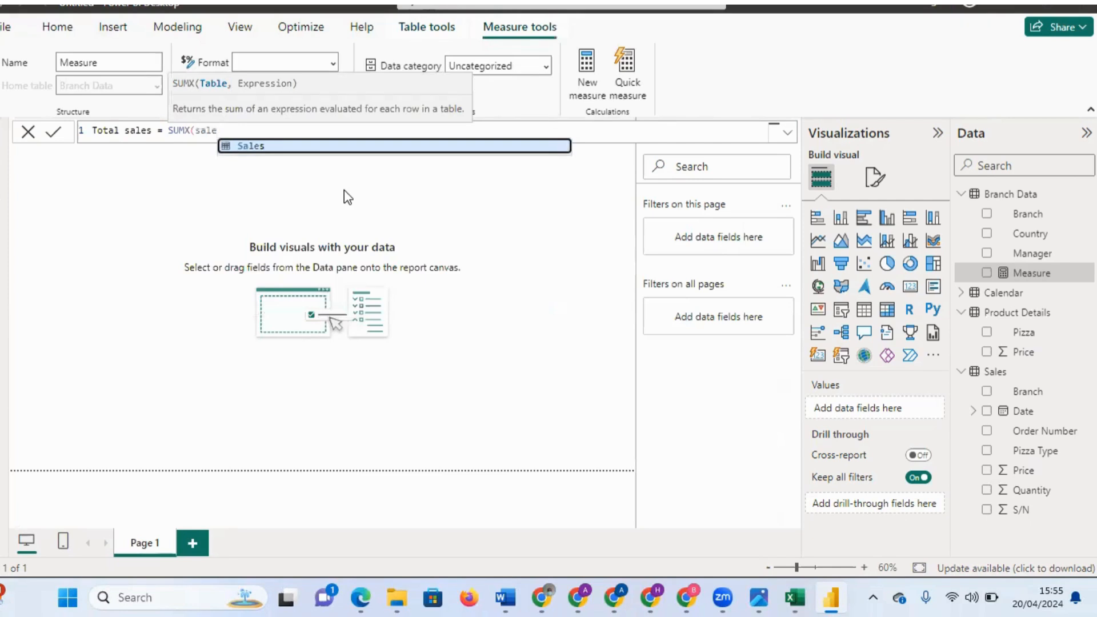
pyautogui.press('Tab')
pyautogui.write(',')
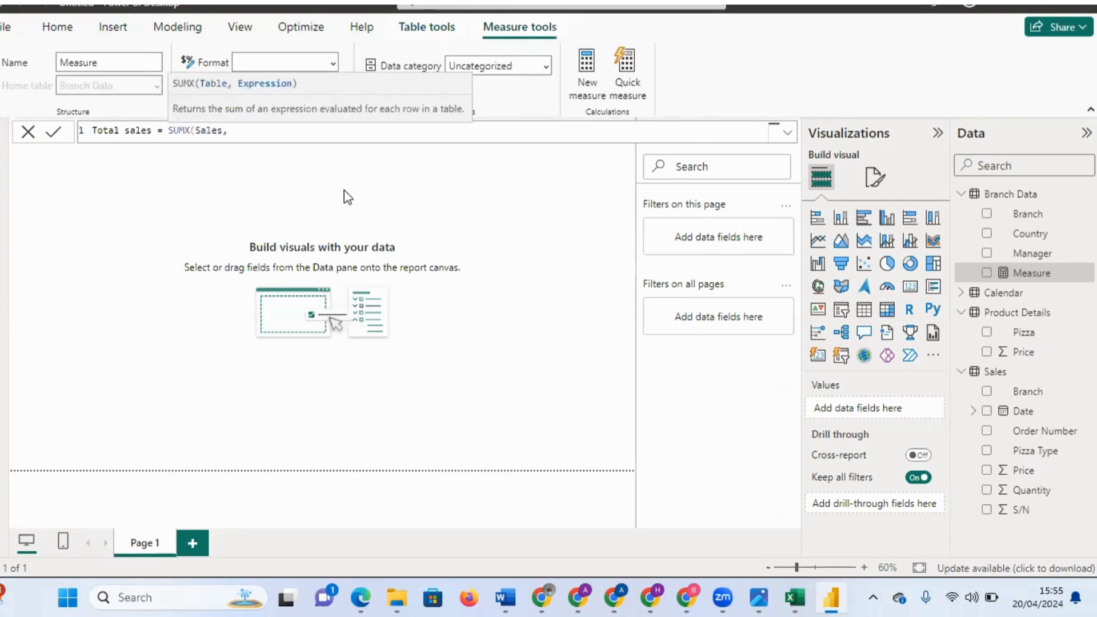
# - Complete the SUMX formula with the expression Sales[Price]*Sales[Quantity] and commit the measure
pyautogui.write('sale')
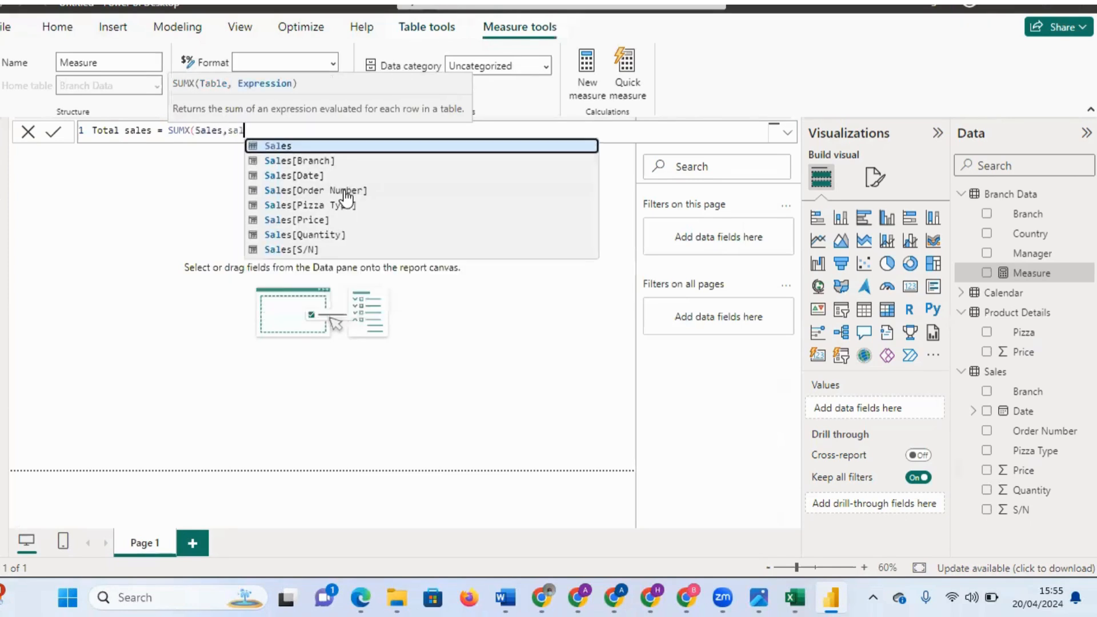
pyautogui.click(331, 220)
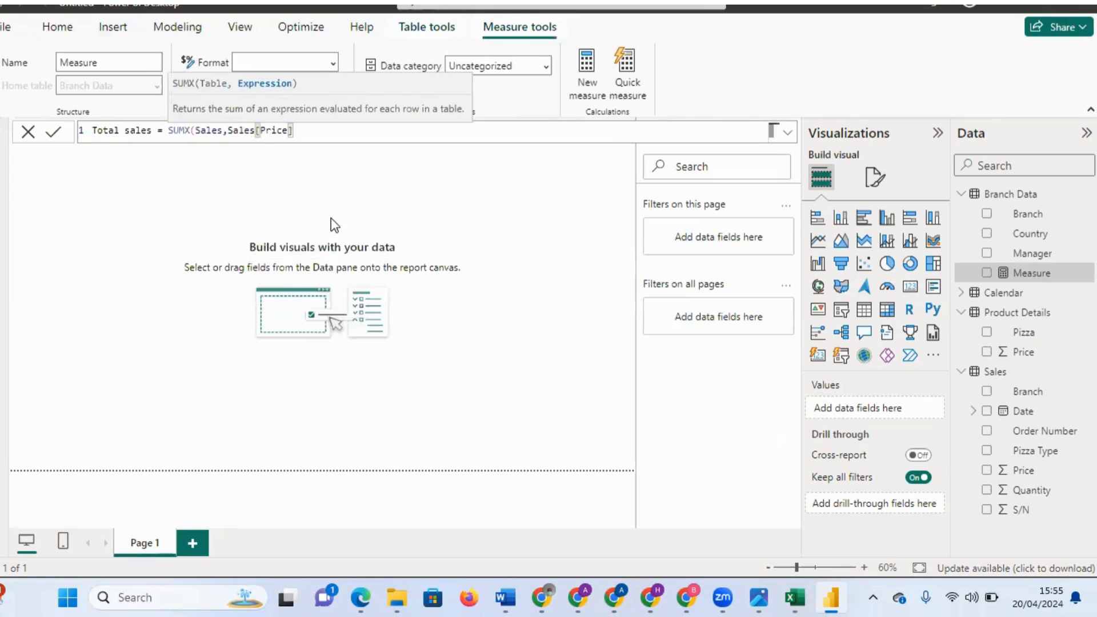
pyautogui.write('*sales')
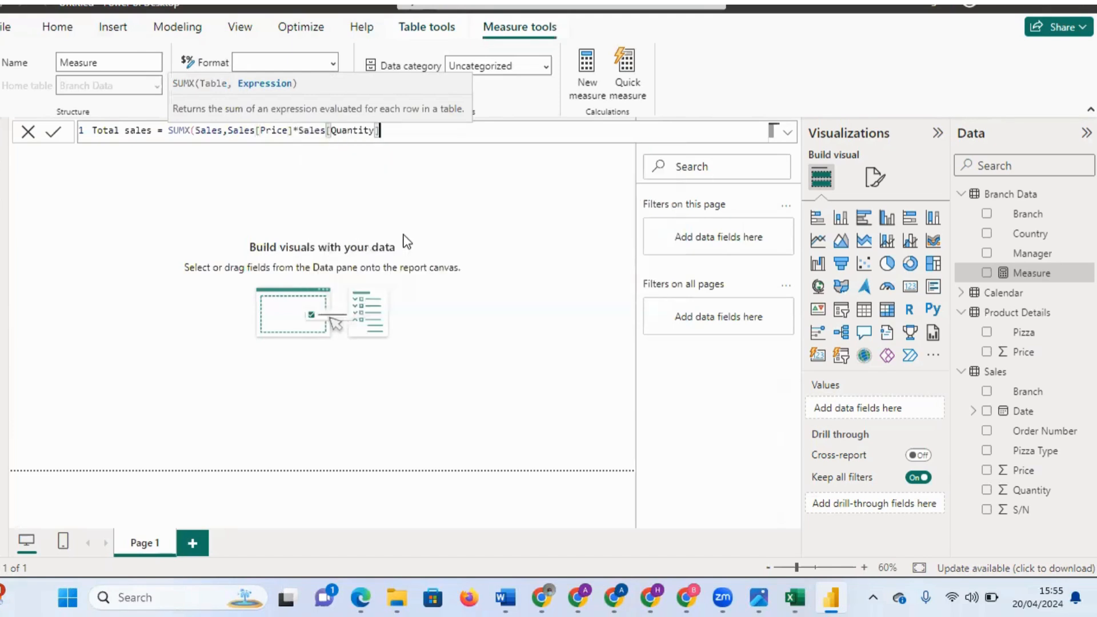
pyautogui.click(404, 234)
pyautogui.write(')')
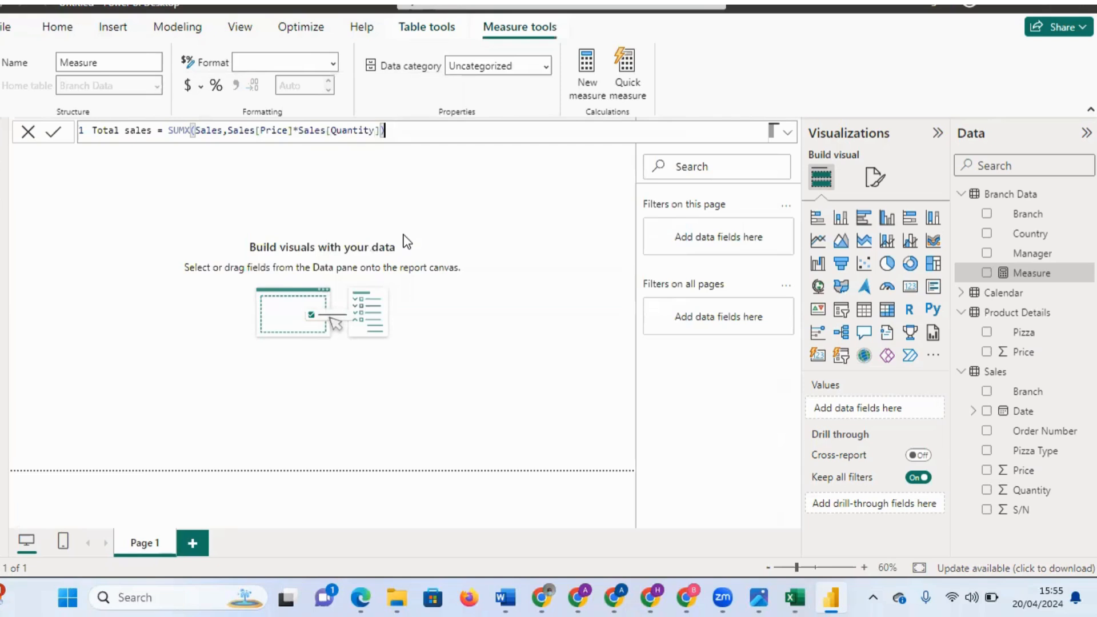
pyautogui.press('Return')
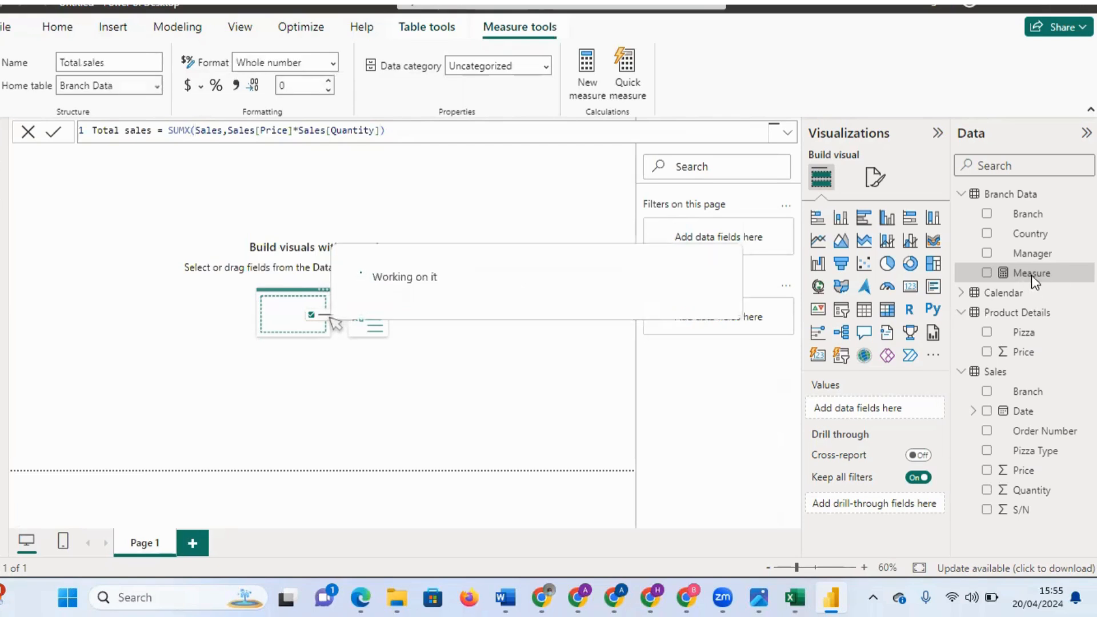
# - Add a card visual showing the Total sales measure and widen it on the report page
pyautogui.click(908, 291)
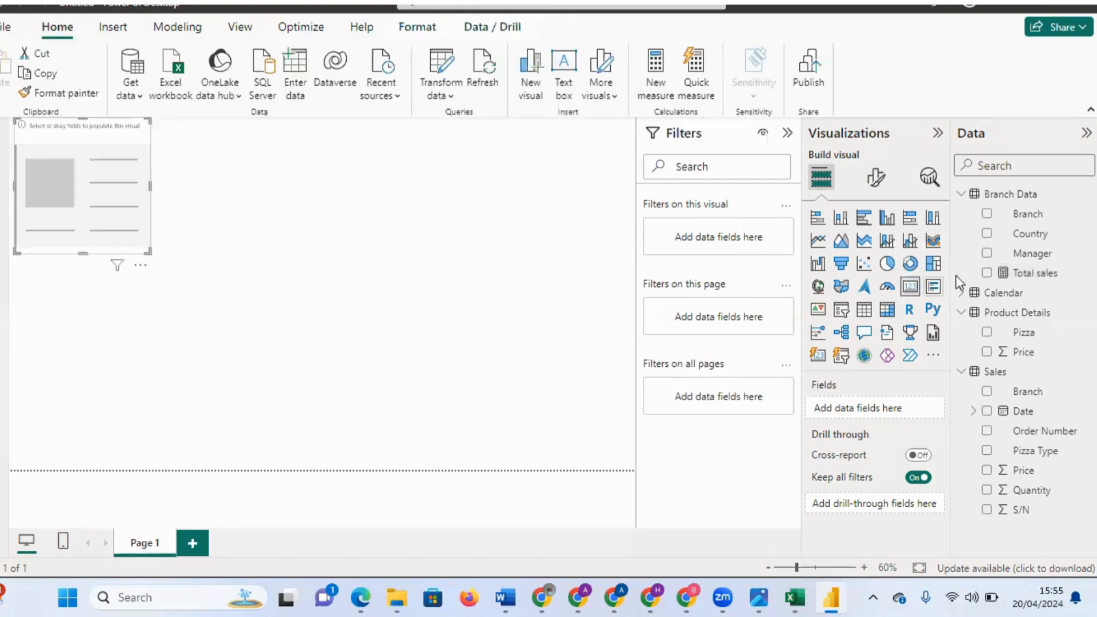
pyautogui.click(987, 275)
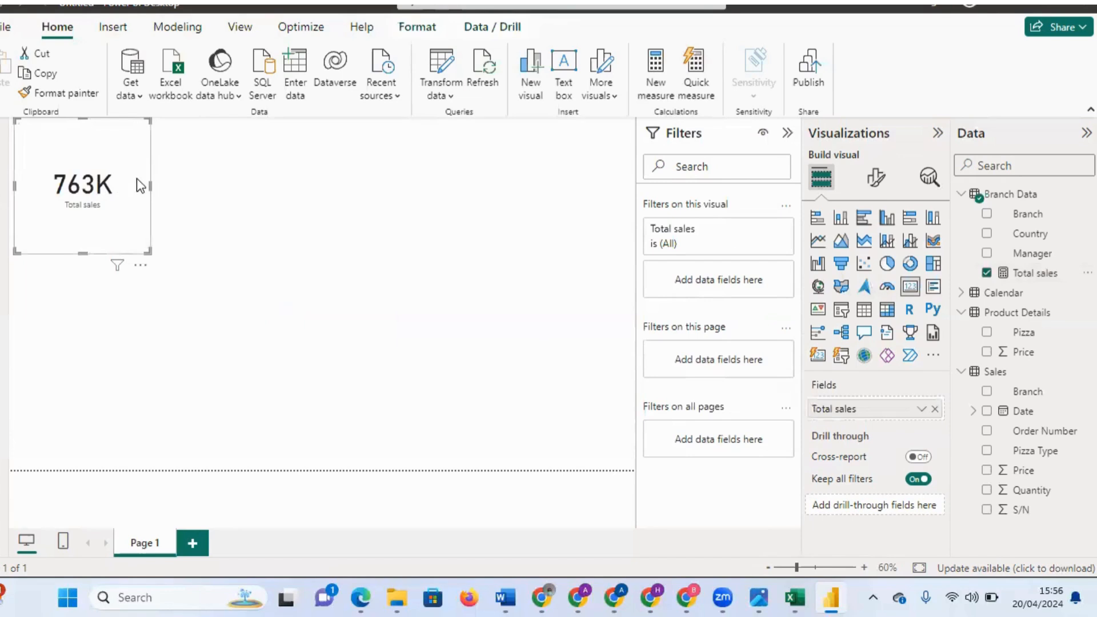
pyautogui.moveTo(150, 183); pyautogui.dragTo(222, 184)
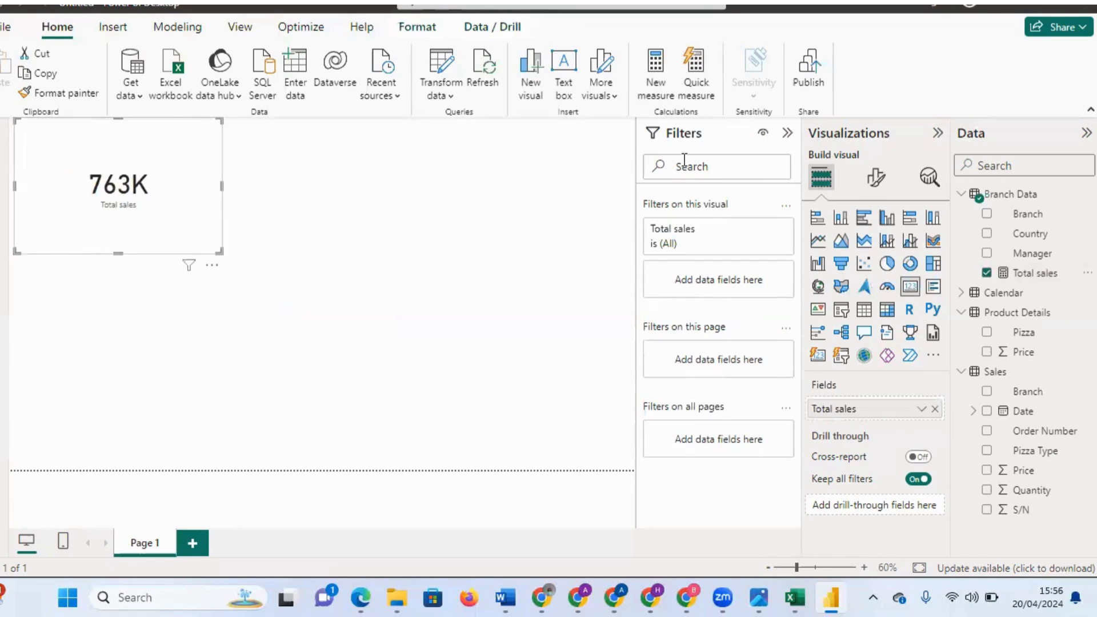
# - Set the display units of the card's callout value to None
pyautogui.click(880, 189)
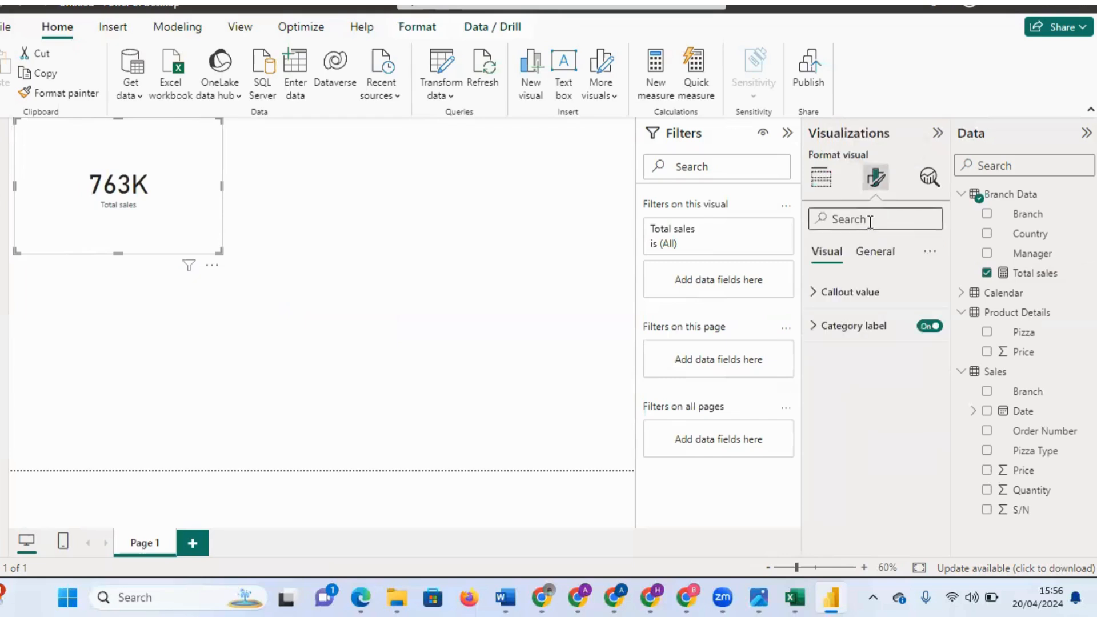
pyautogui.click(818, 293)
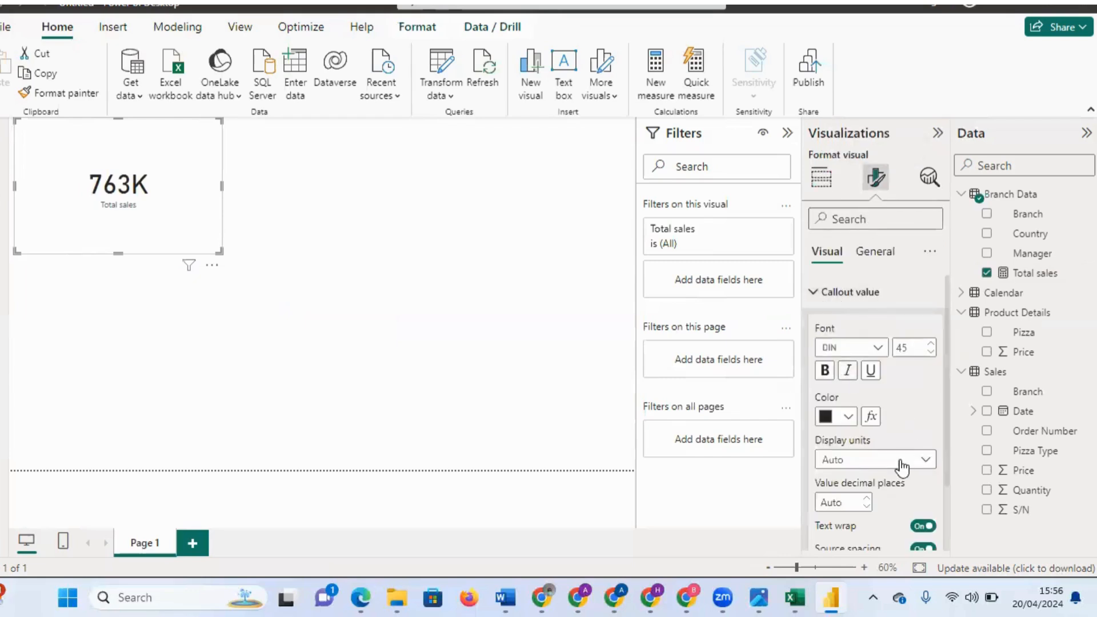
pyautogui.click(925, 460)
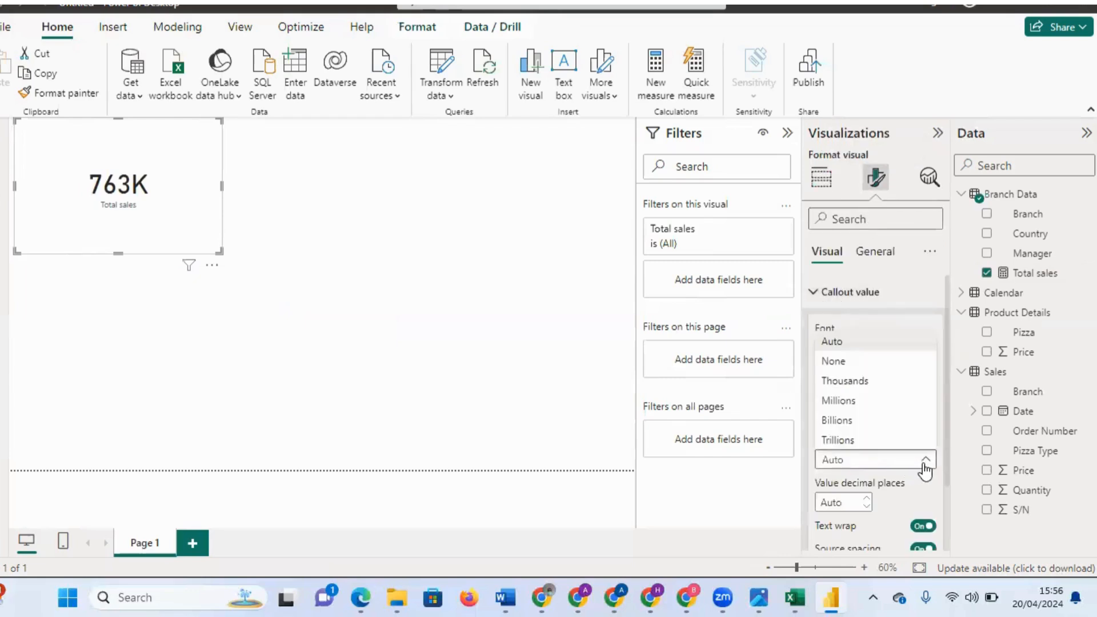
pyautogui.click(843, 361)
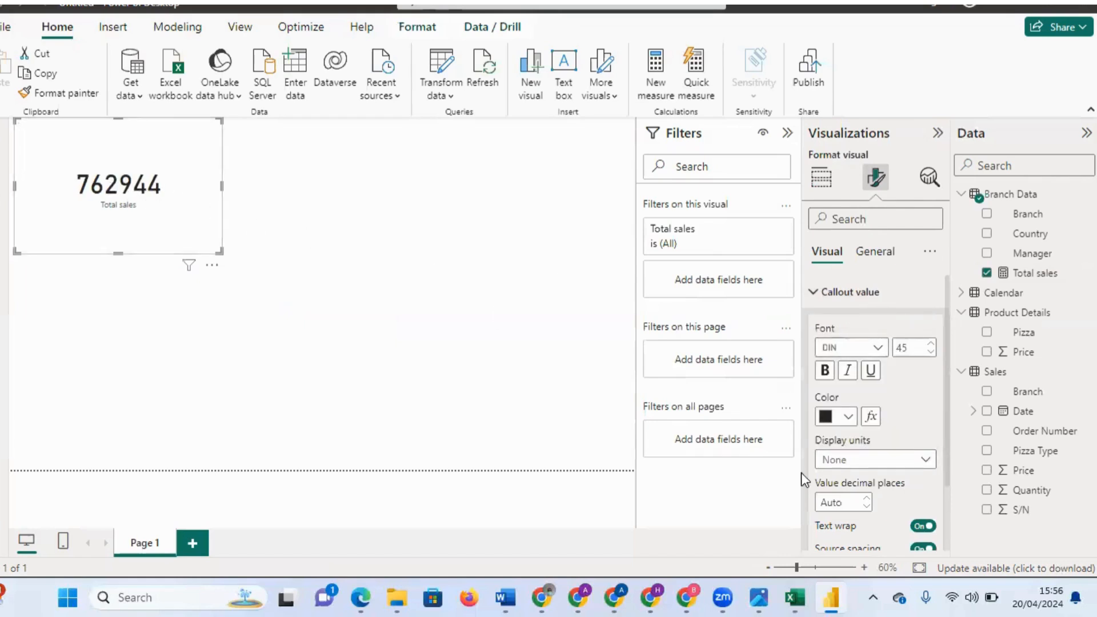
# - Switch to the Sales+Data sum product workbook in Excel and insert --(D2:D456 before the first array of J4's SUMPRODUCT formula
pyautogui.moveTo(801, 598)
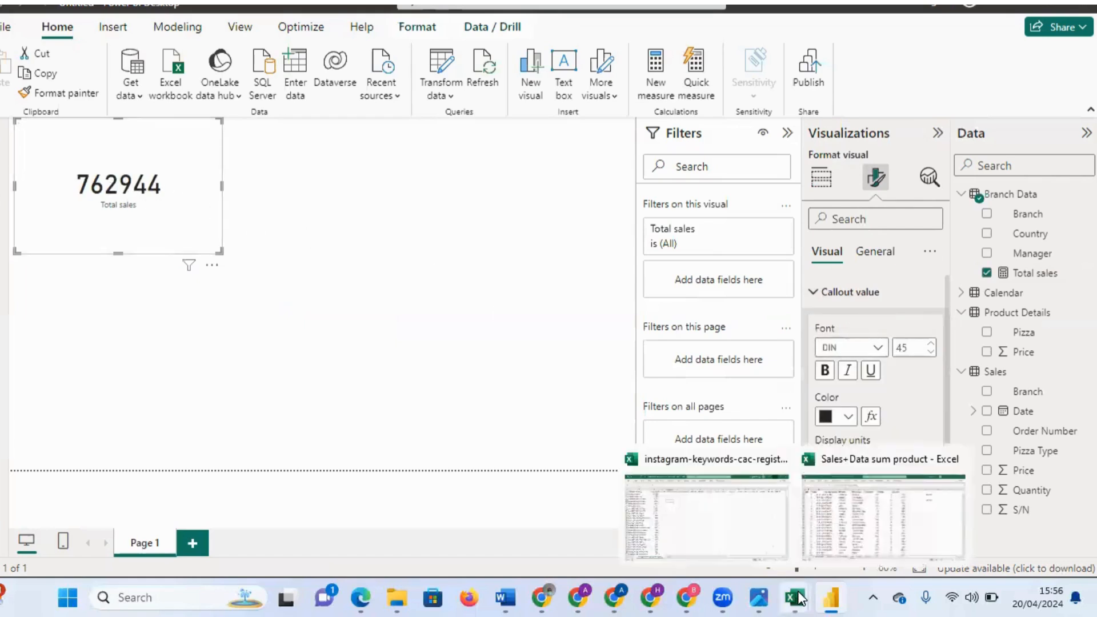
pyautogui.click(878, 537)
pyautogui.click(856, 162)
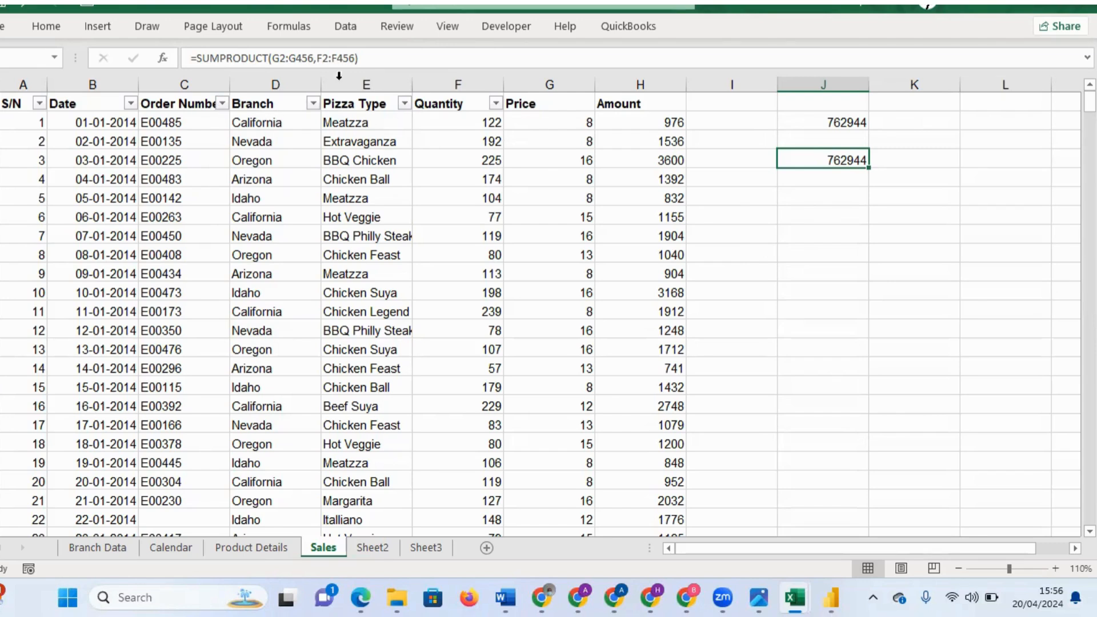
pyautogui.click(274, 58)
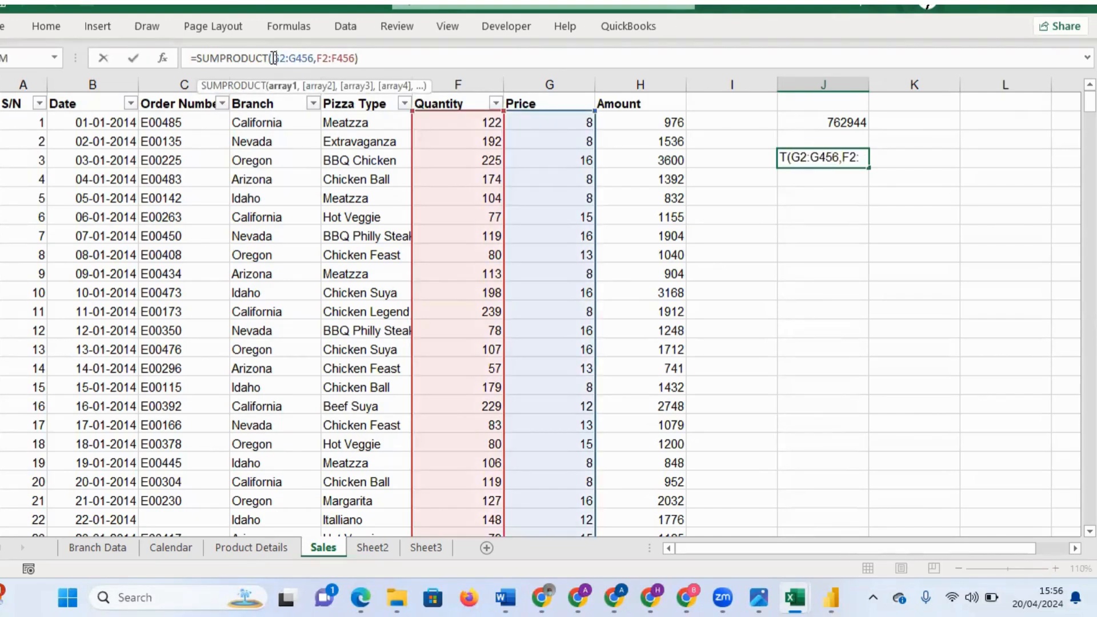
pyautogui.write('--')
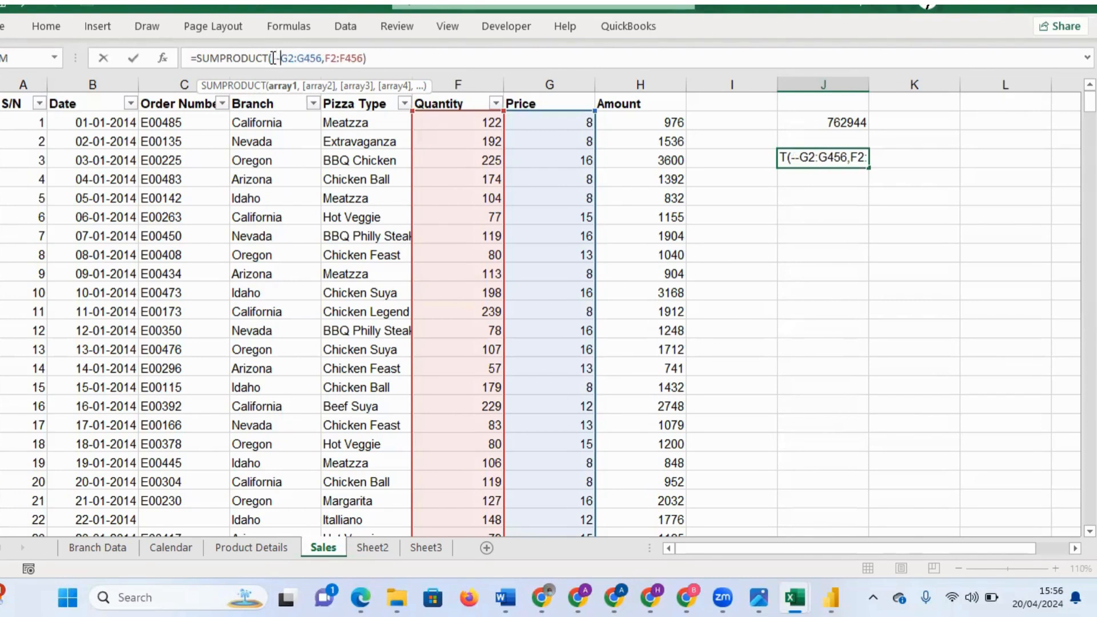
pyautogui.write('(')
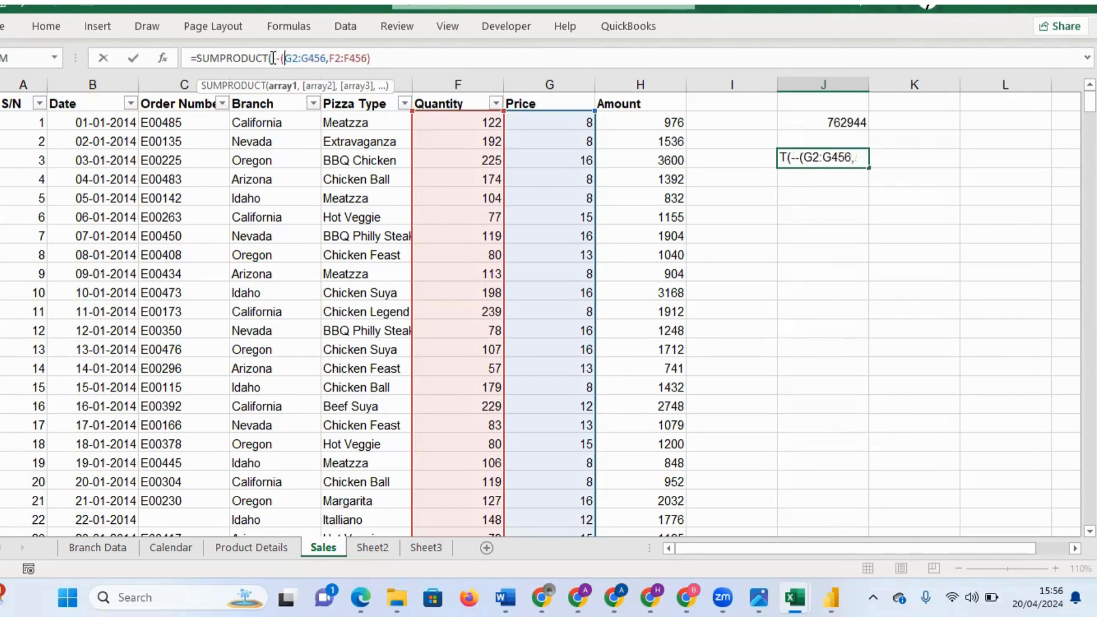
pyautogui.click(261, 120)
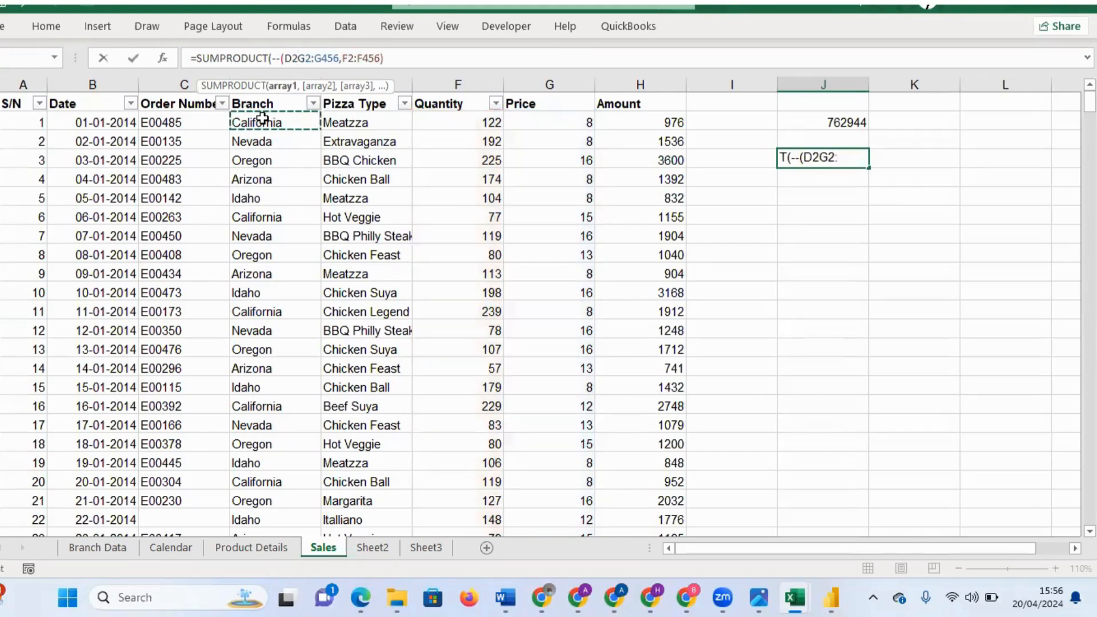
pyautogui.hotkey('ctrl', 'shift', 'Down')
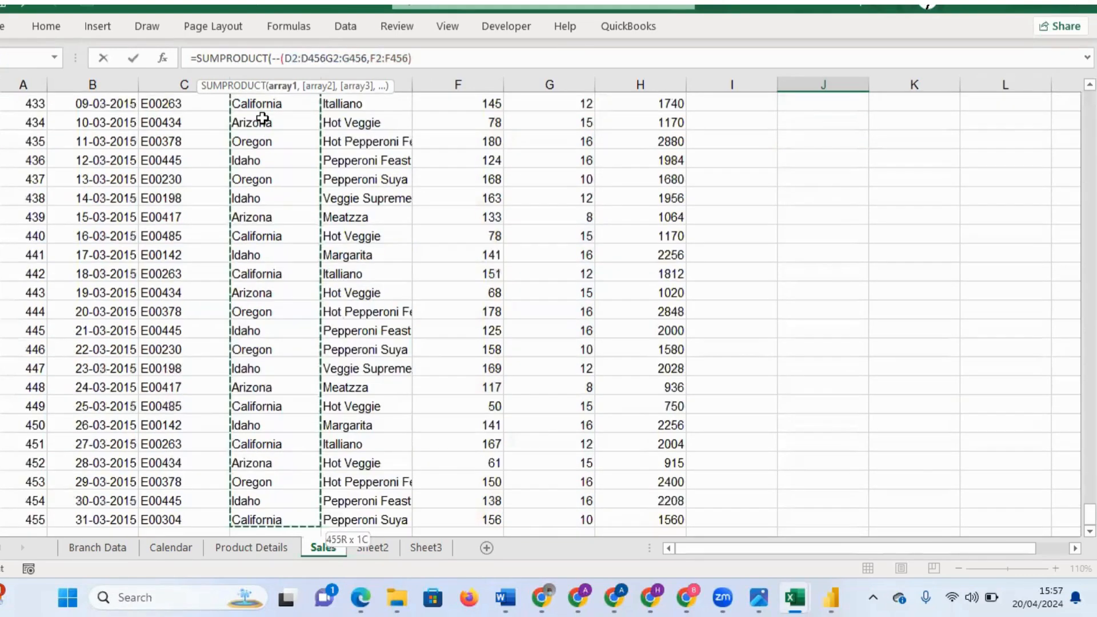
# - Compare the Branch range with the California cell D434 and close the condition as a separate first array
pyautogui.write('=')
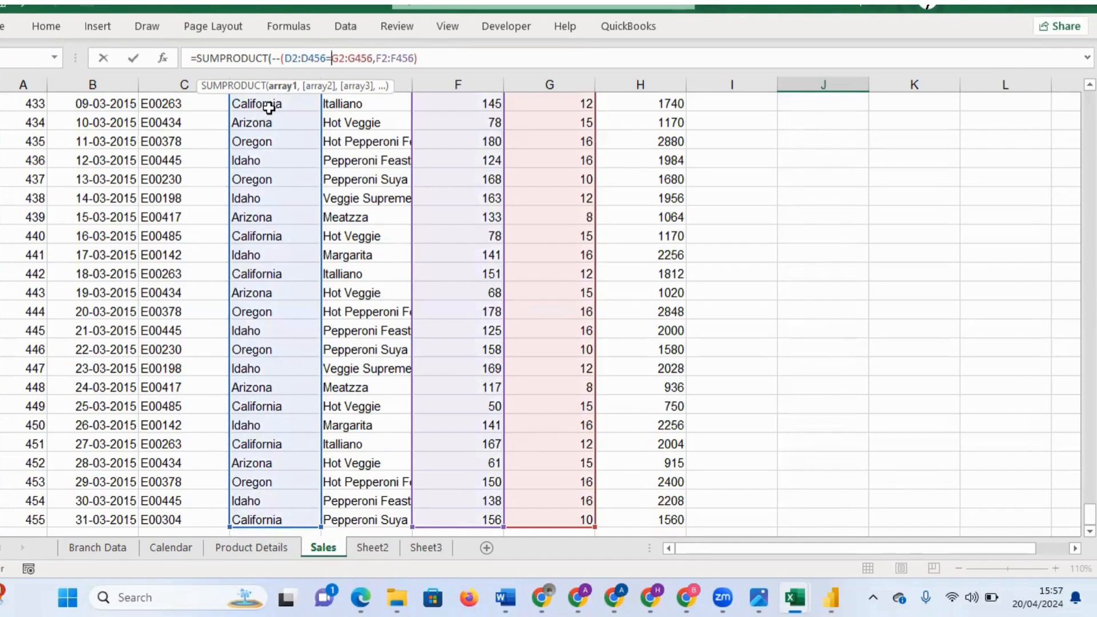
pyautogui.click(271, 104)
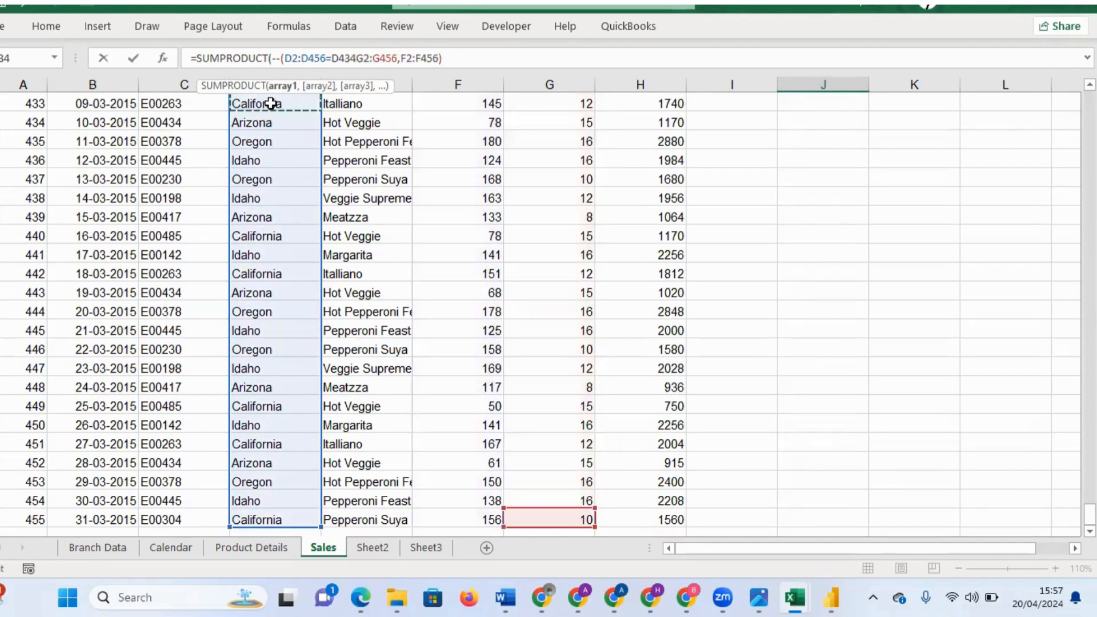
pyautogui.write(')')
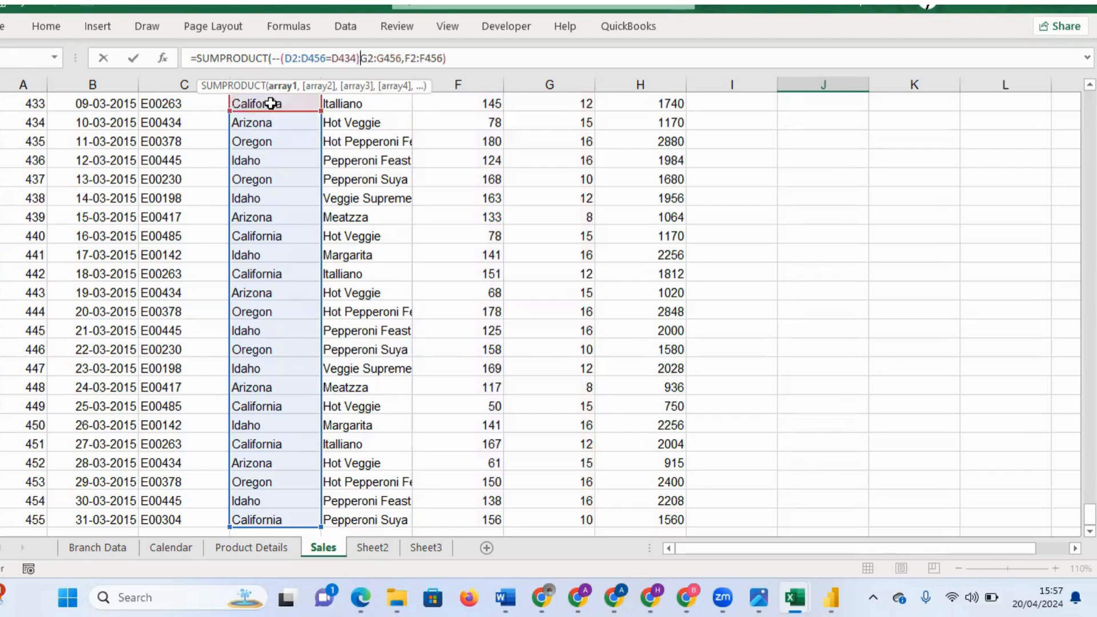
pyautogui.write(',')
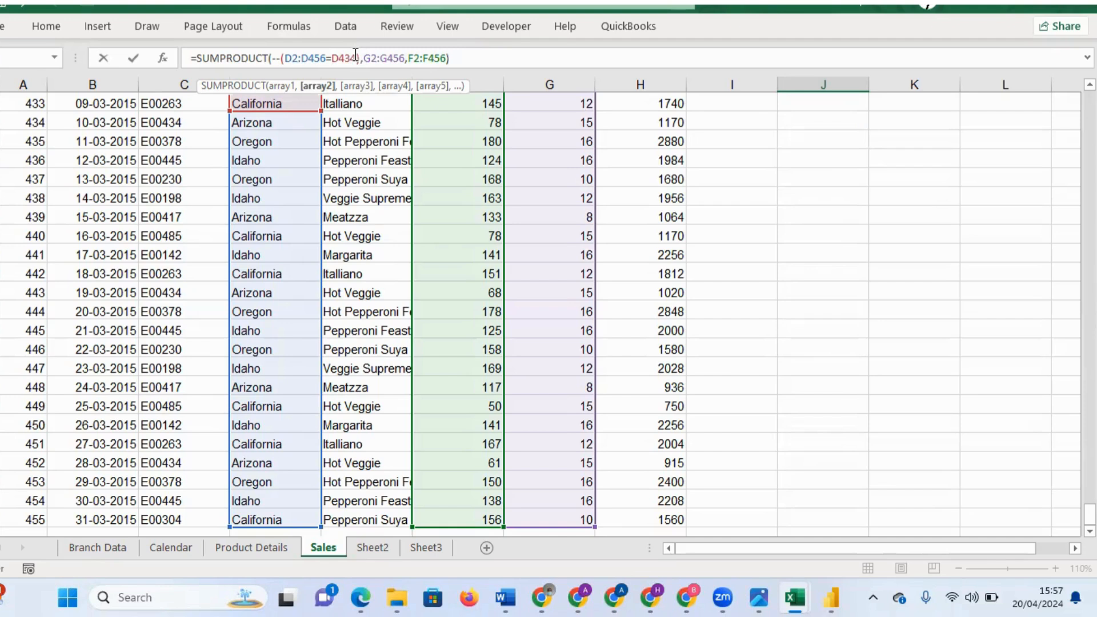
# - Replace the D434 reference in J4's SUMPRODUCT condition with the text "California" and commit the formula
pyautogui.press('BackSpace')
pyautogui.press('BackSpace')
pyautogui.press('BackSpace')
pyautogui.press('BackSpace')
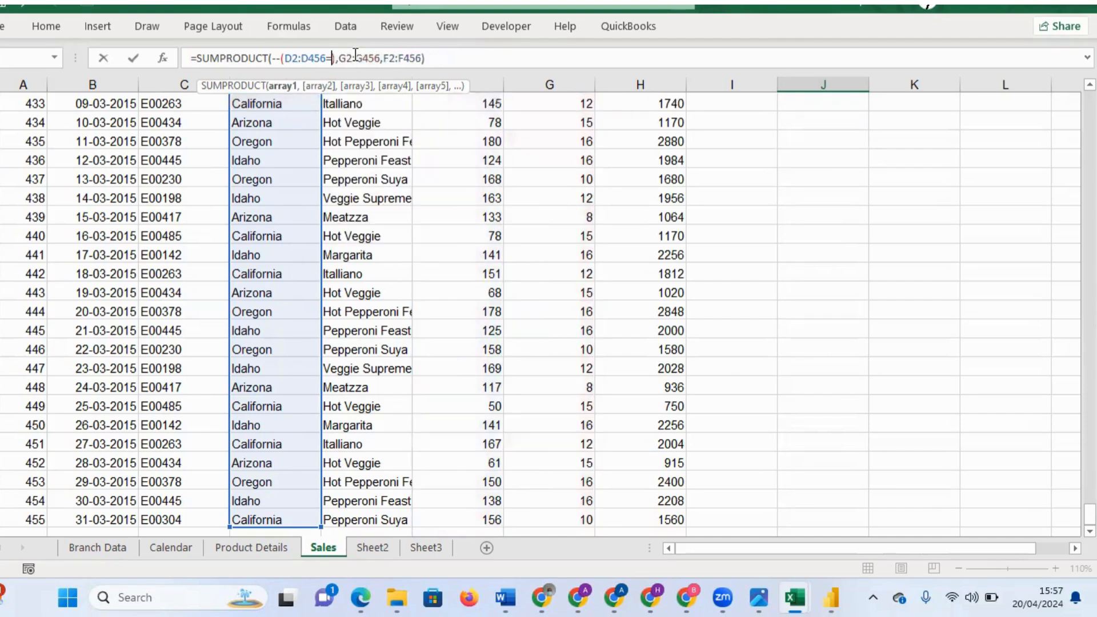
pyautogui.write('"')
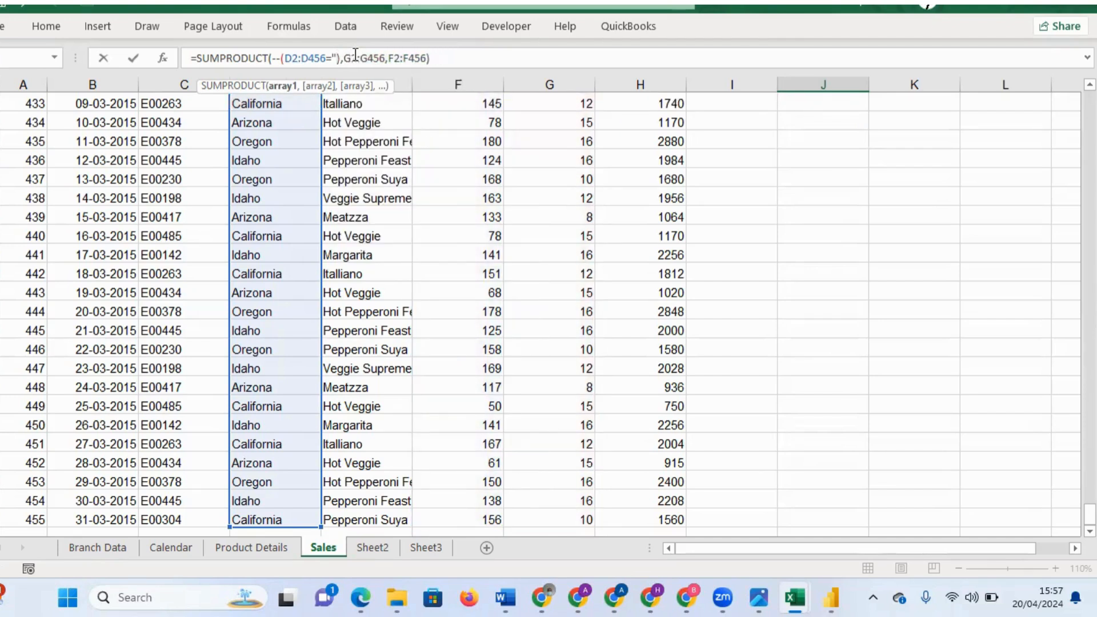
pyautogui.write('Califo')
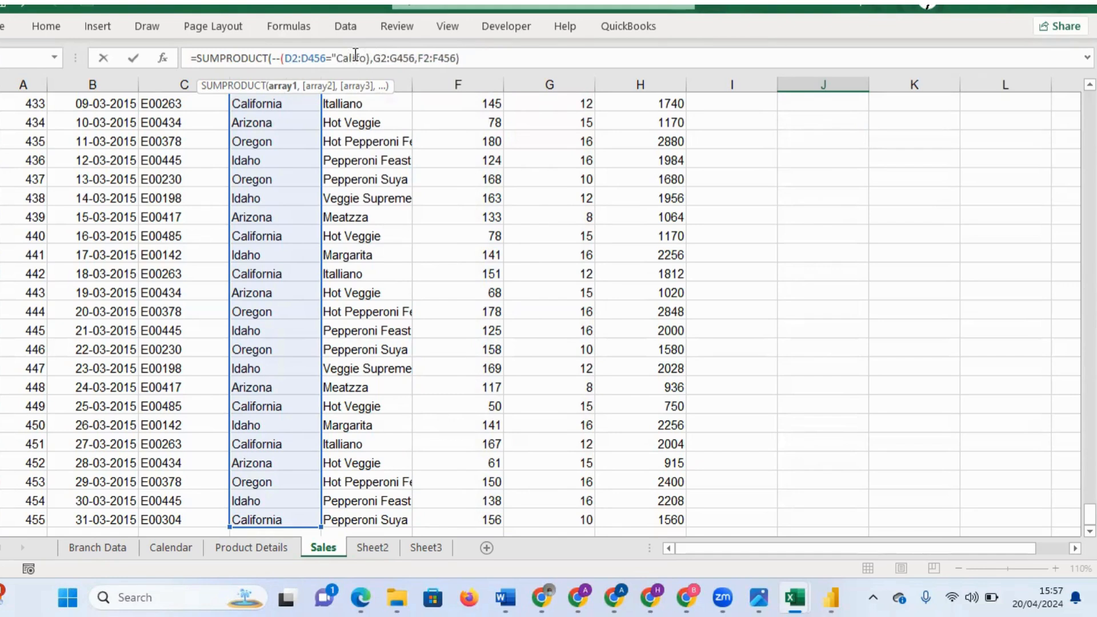
pyautogui.write('rnia')
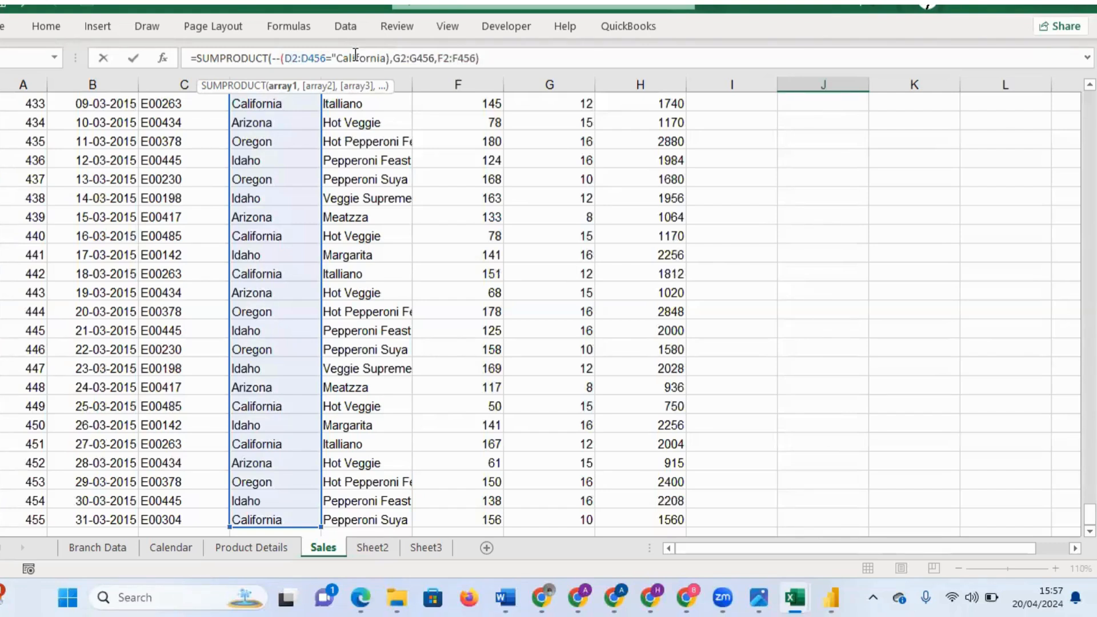
pyautogui.write('"')
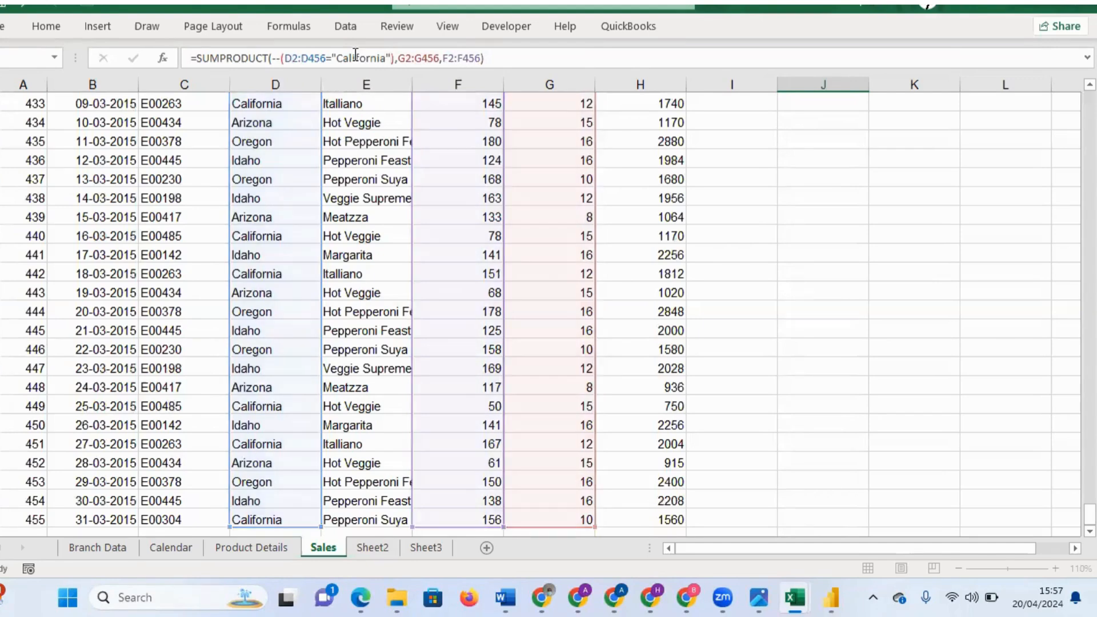
pyautogui.press('Return')
pyautogui.press('Down')
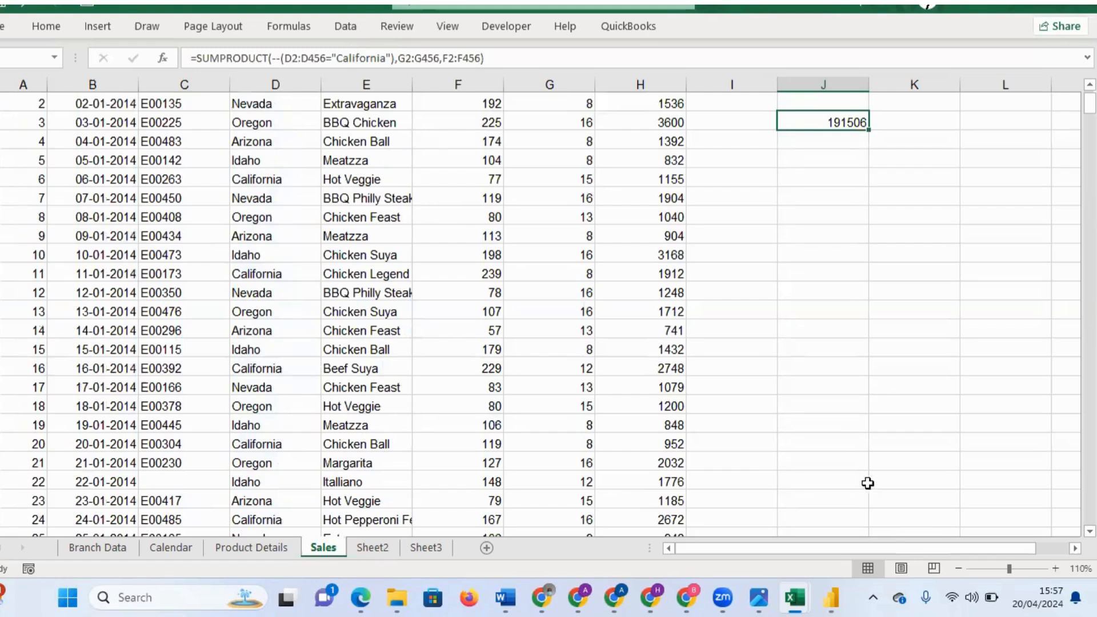
# - Switch to the Power BI Desktop report and create a new measure named Califrnia Sales
pyautogui.moveTo(831, 597)
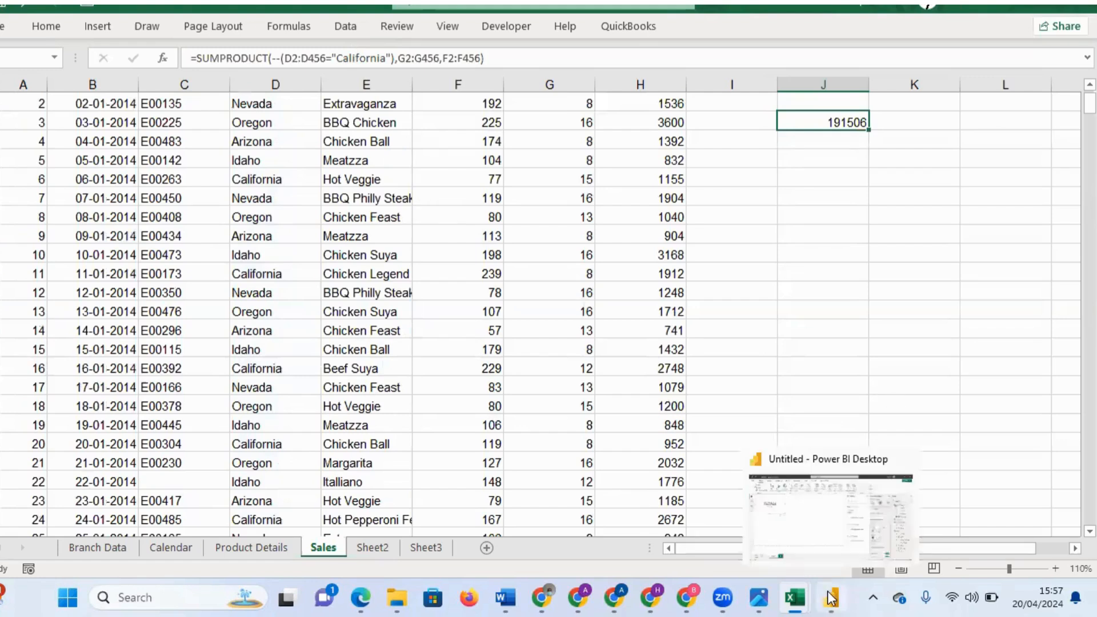
pyautogui.click(827, 527)
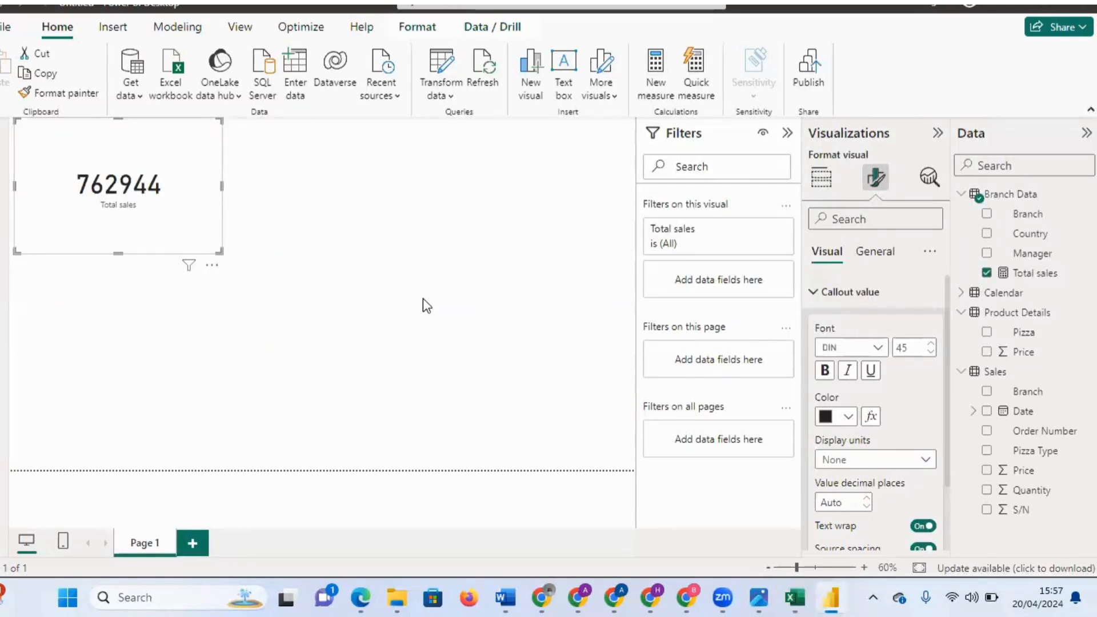
pyautogui.click(423, 280)
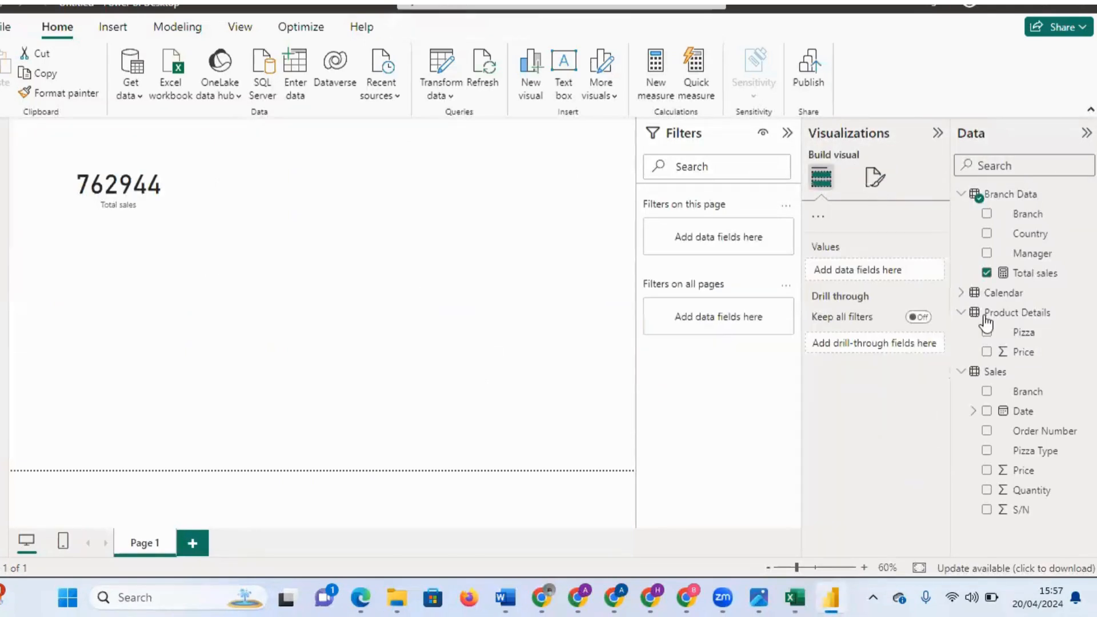
pyautogui.click(649, 76)
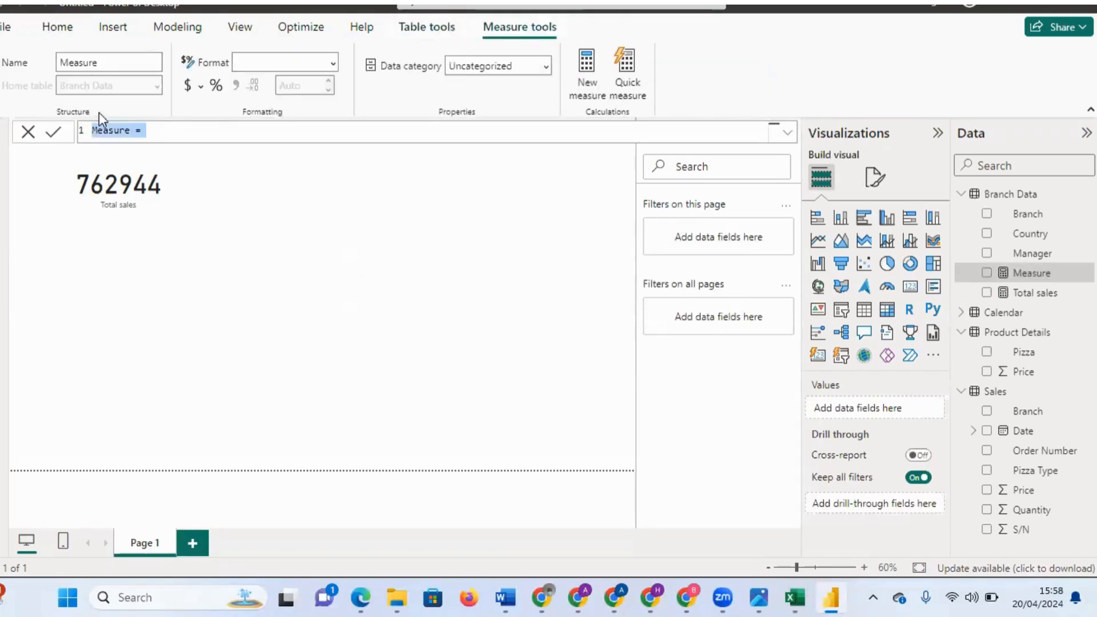
pyautogui.click(136, 130)
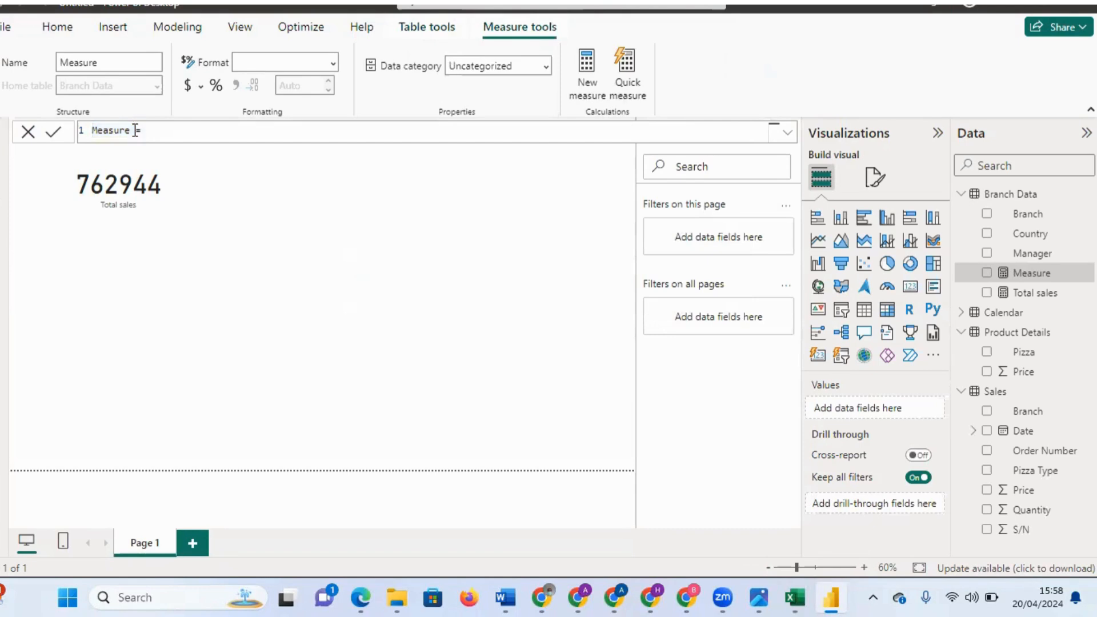
pyautogui.press('BackSpace')
pyautogui.press('BackSpace')
pyautogui.press('BackSpace')
pyautogui.press('BackSpace')
pyautogui.press('BackSpace')
pyautogui.press('BackSpace')
pyautogui.press('BackSpace')
pyautogui.press('BackSpace')
pyautogui.write('Califr')
pyautogui.write('i')
pyautogui.press('BackSpace')
pyautogui.write('nia Sales')
# - Start the measure's expression with SUMX, using the Sales table as its first argument
pyautogui.click(211, 133)
pyautogui.write('Sumx')
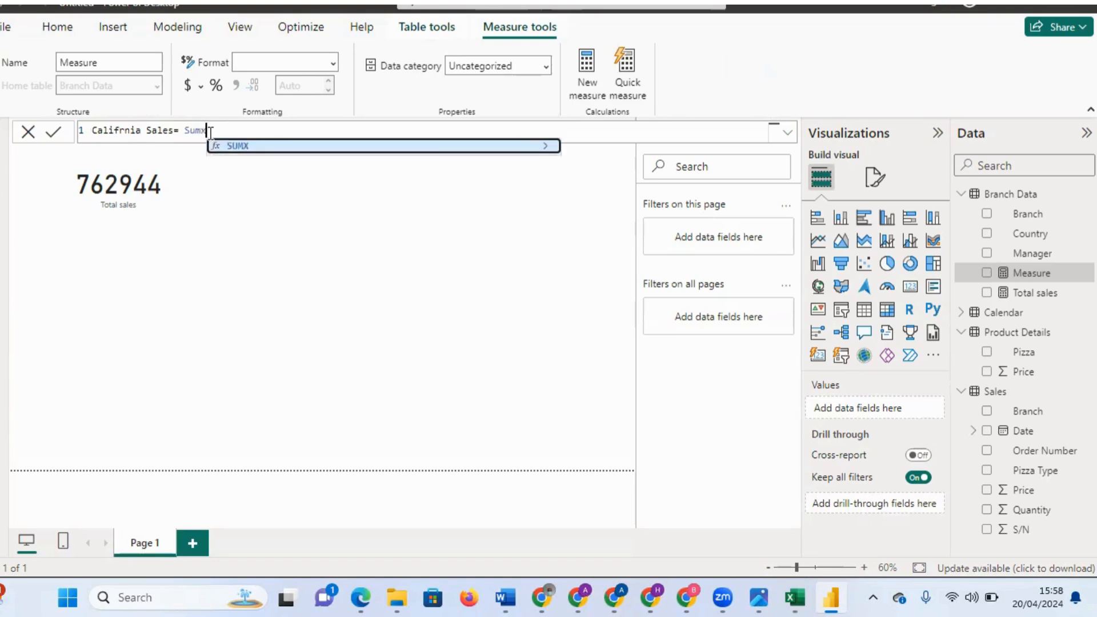
pyautogui.press('Tab')
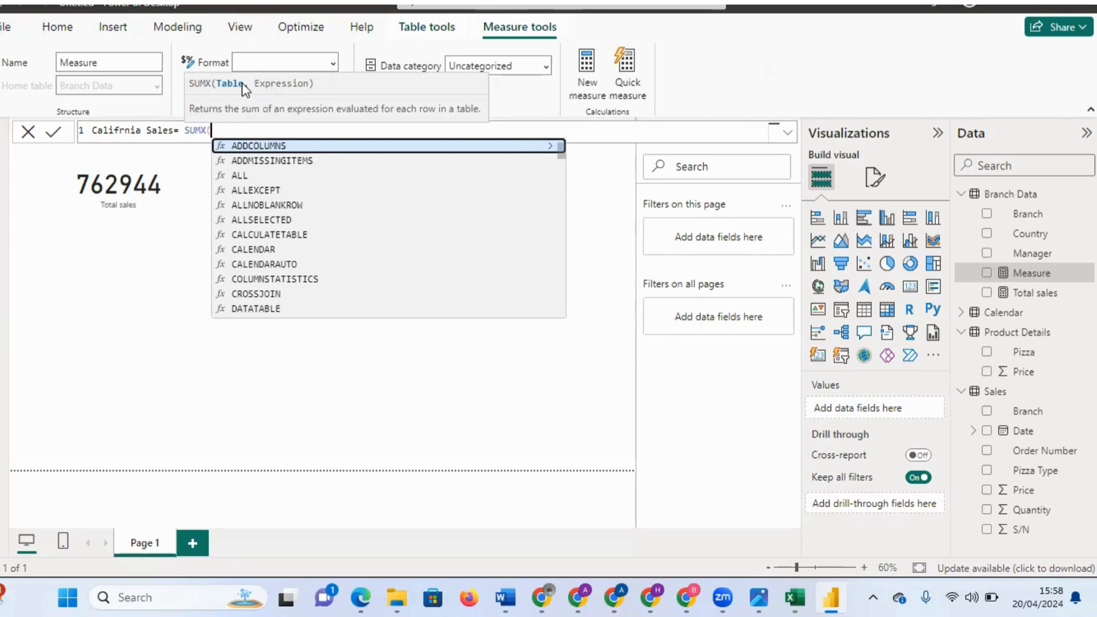
pyautogui.write('sales')
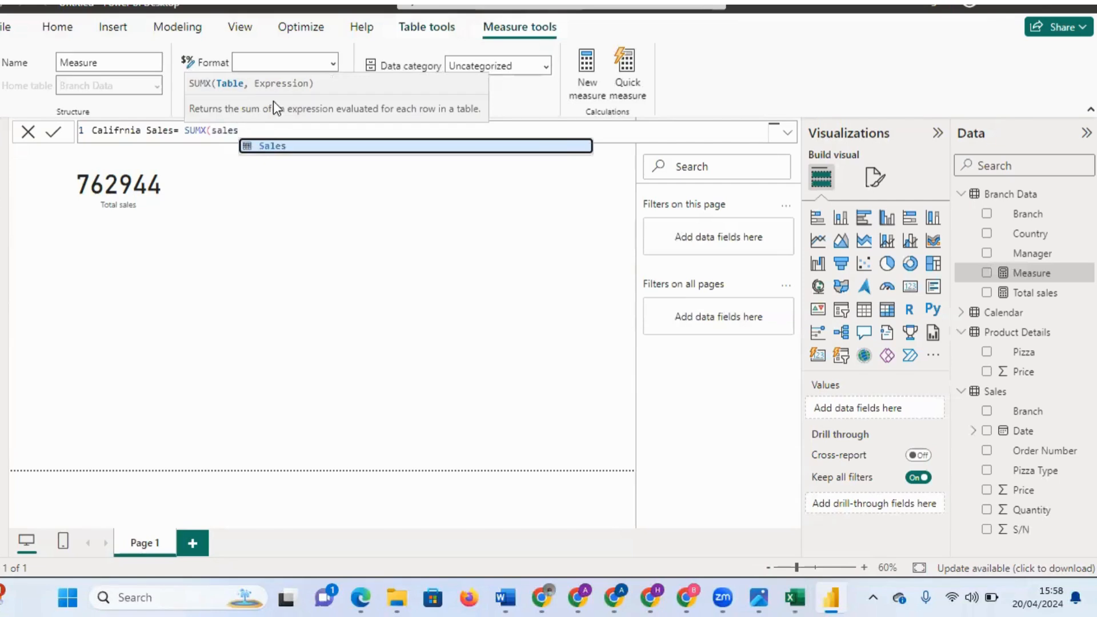
pyautogui.click(289, 144)
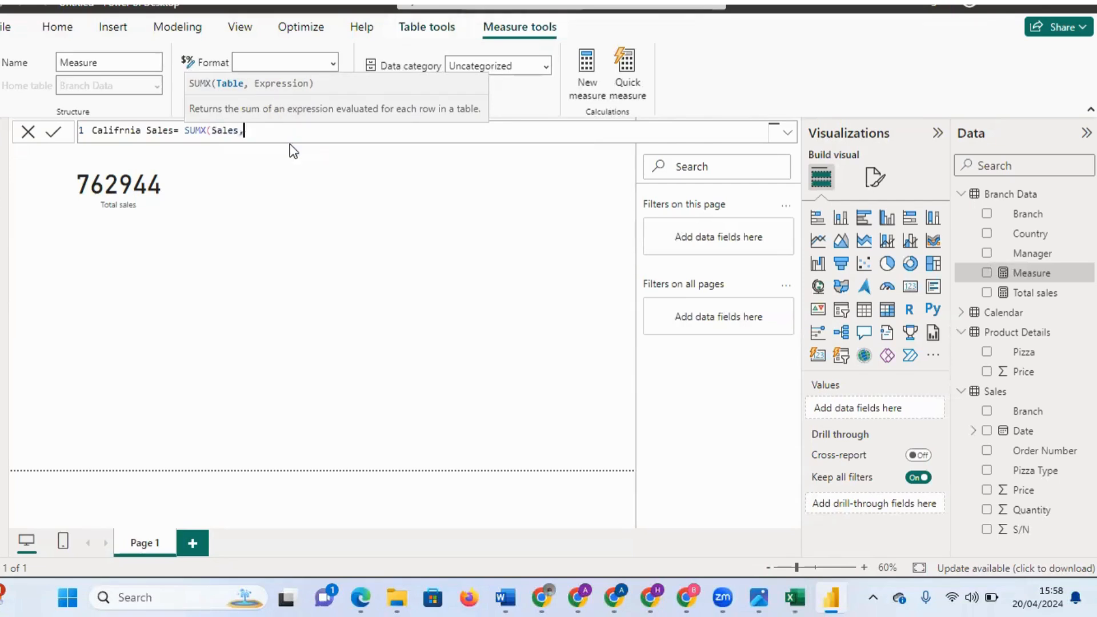
# - Add an IF as the SUMX expression, testing whether Sales[Branch] equals "California"
pyautogui.write(',IF(')
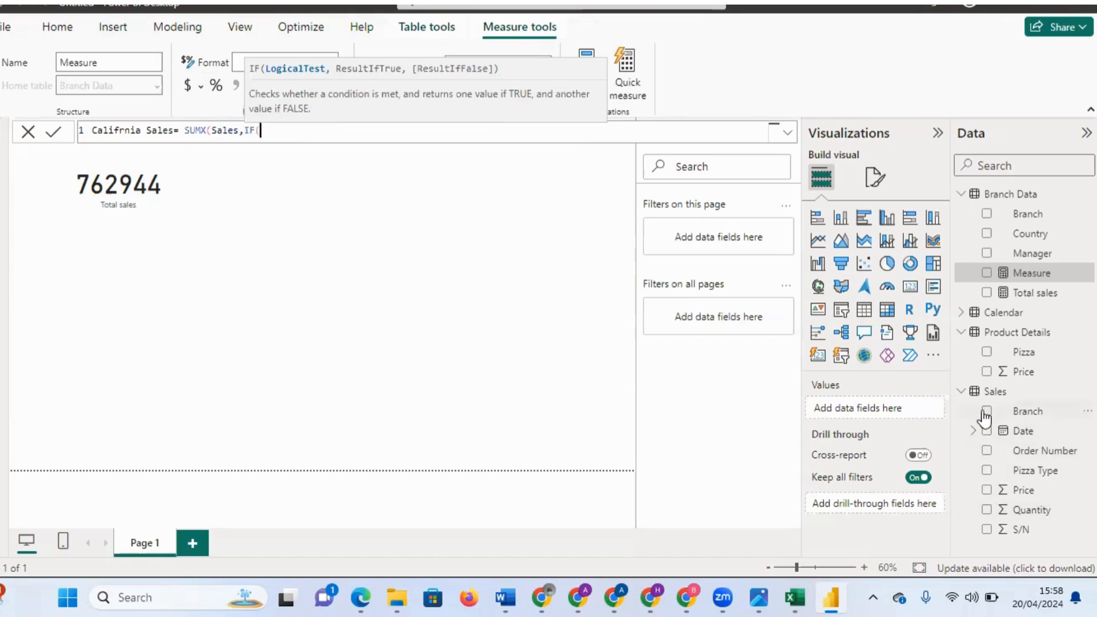
pyautogui.write('les')
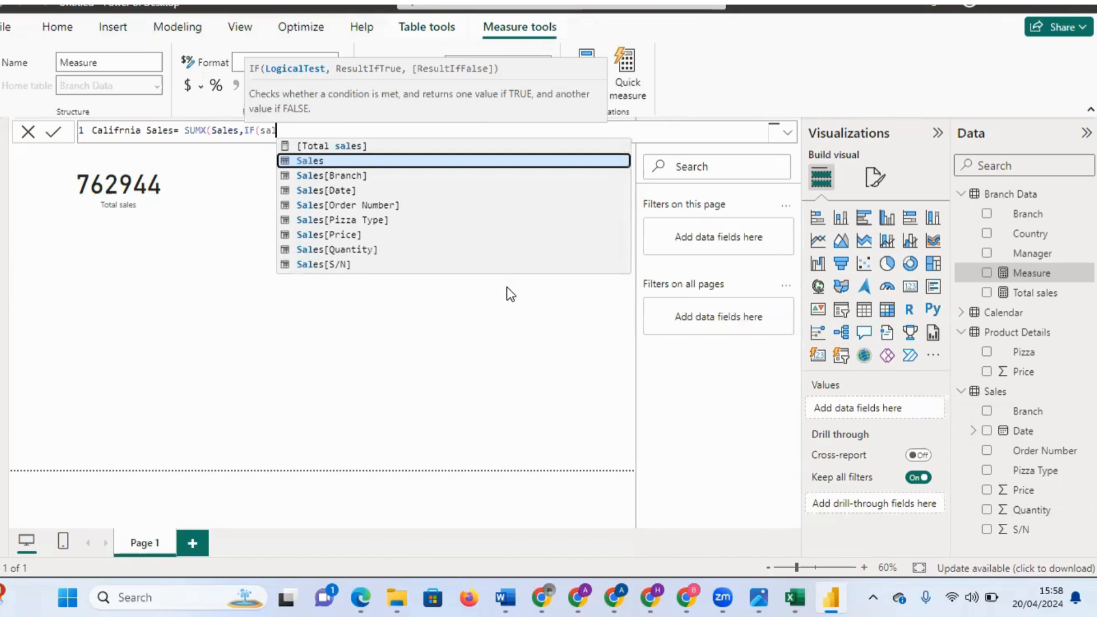
pyautogui.click(392, 178)
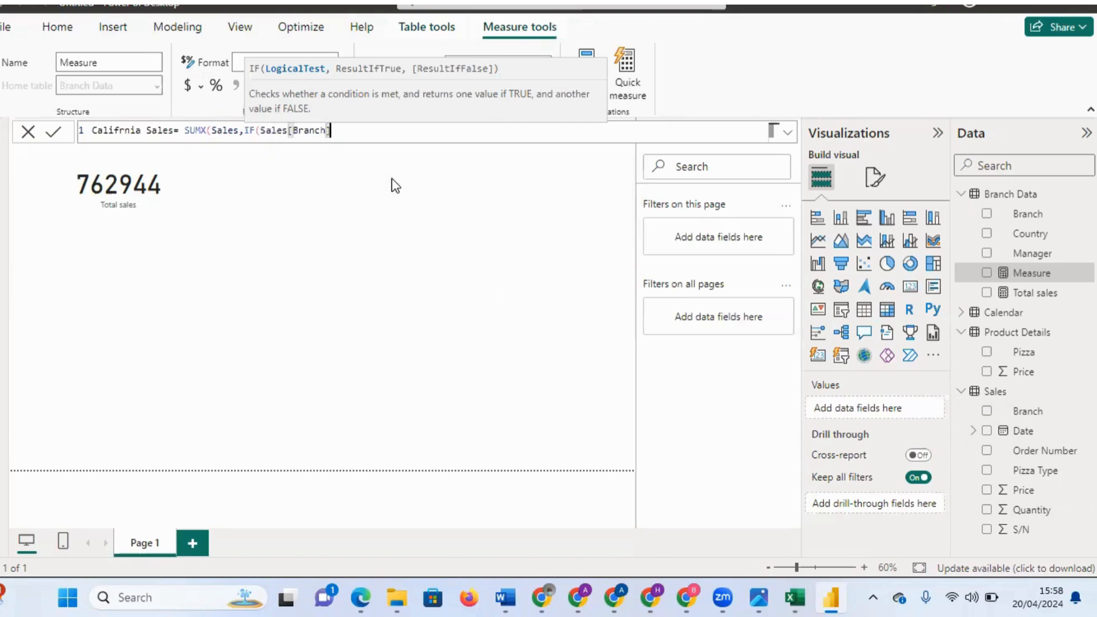
pyautogui.write('="California')
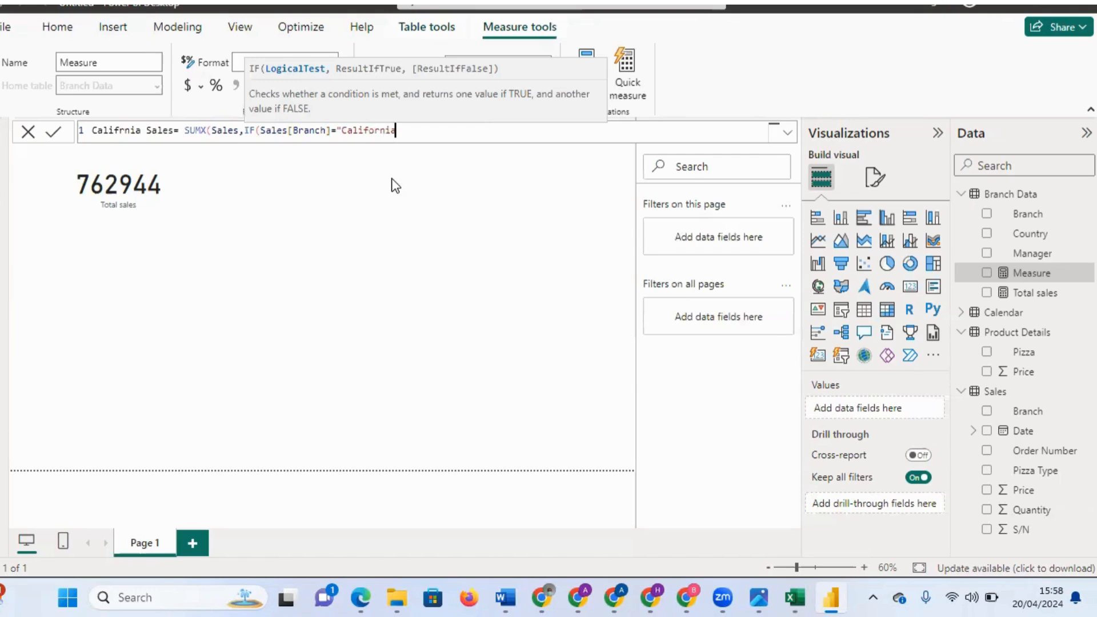
# - Make the IF return Sales[Price]*Sales[Quantity] when true, then close both functions and commit the measure
pyautogui.write('",sales')
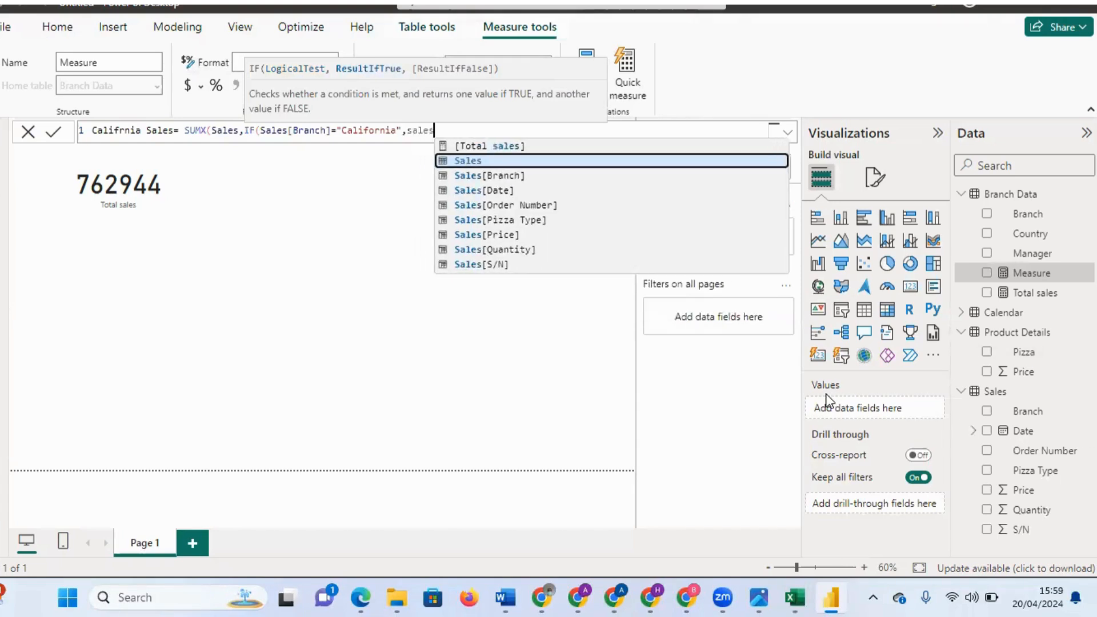
pyautogui.click(503, 235)
pyautogui.write('*')
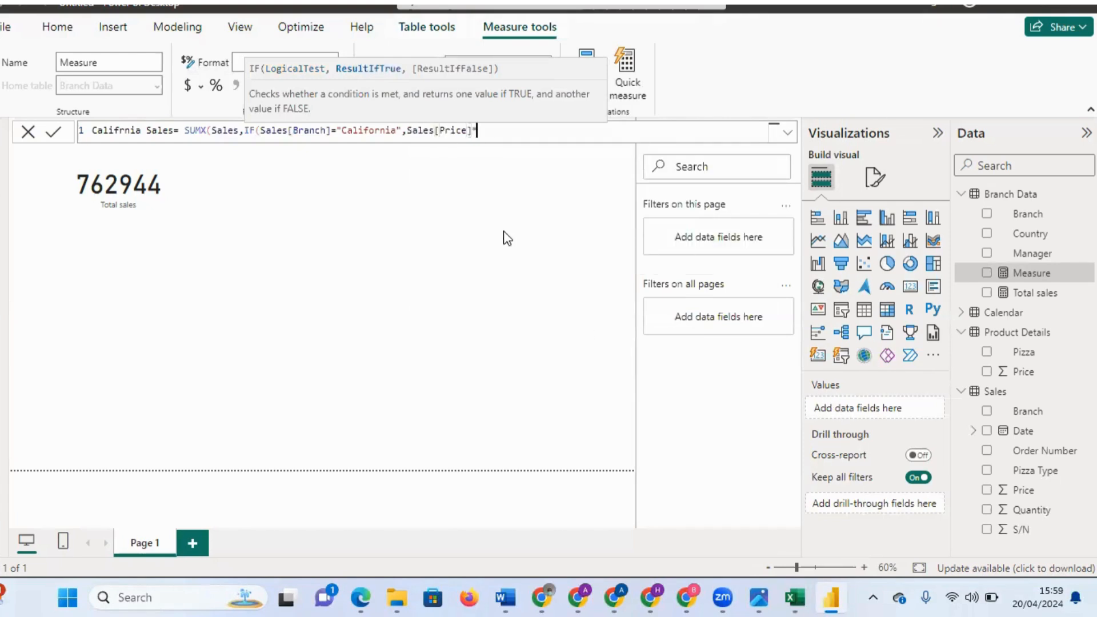
pyautogui.write('sales')
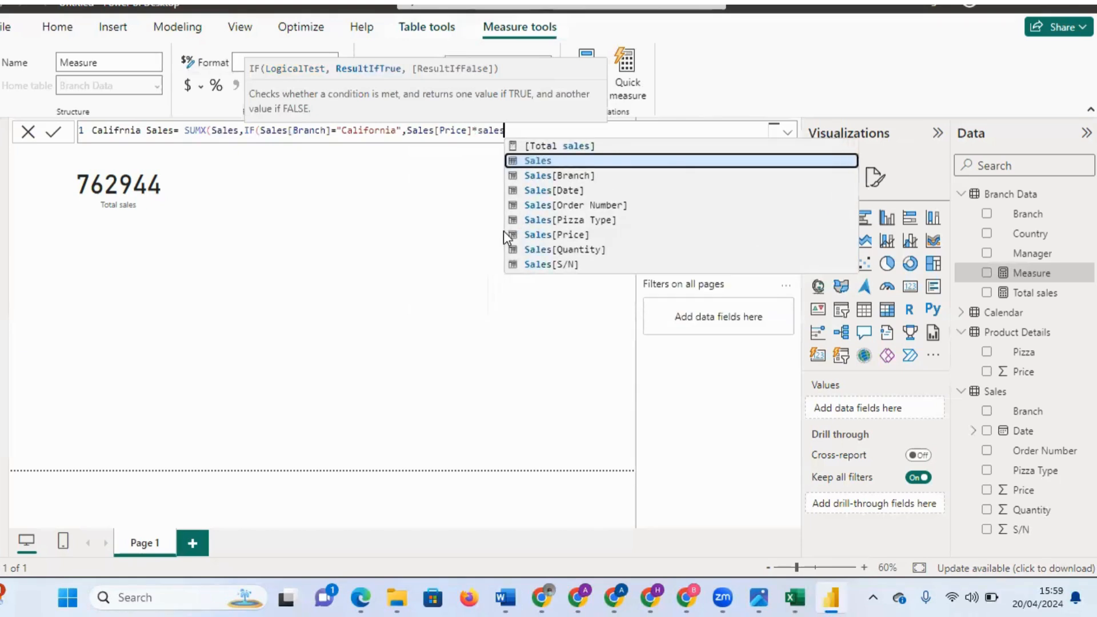
pyautogui.click(601, 250)
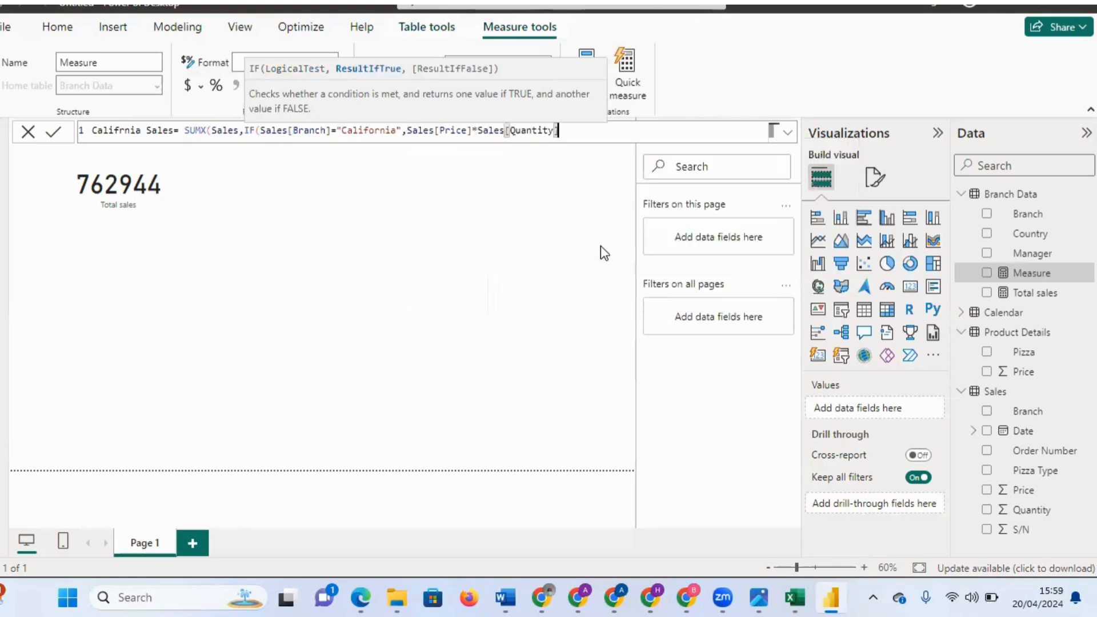
pyautogui.write(')')
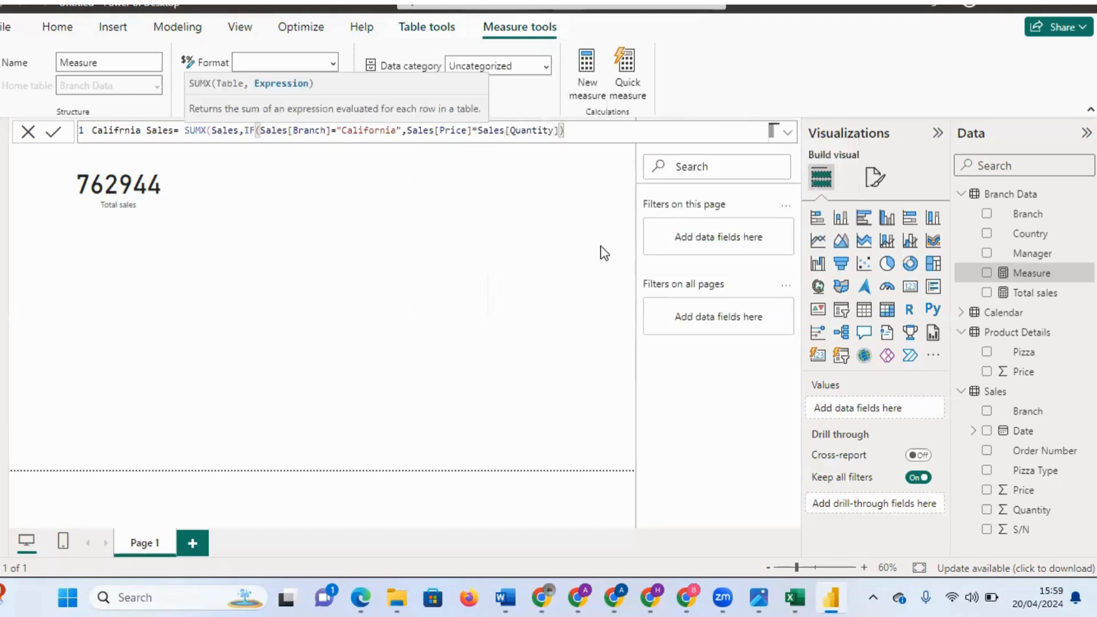
pyautogui.write(')')
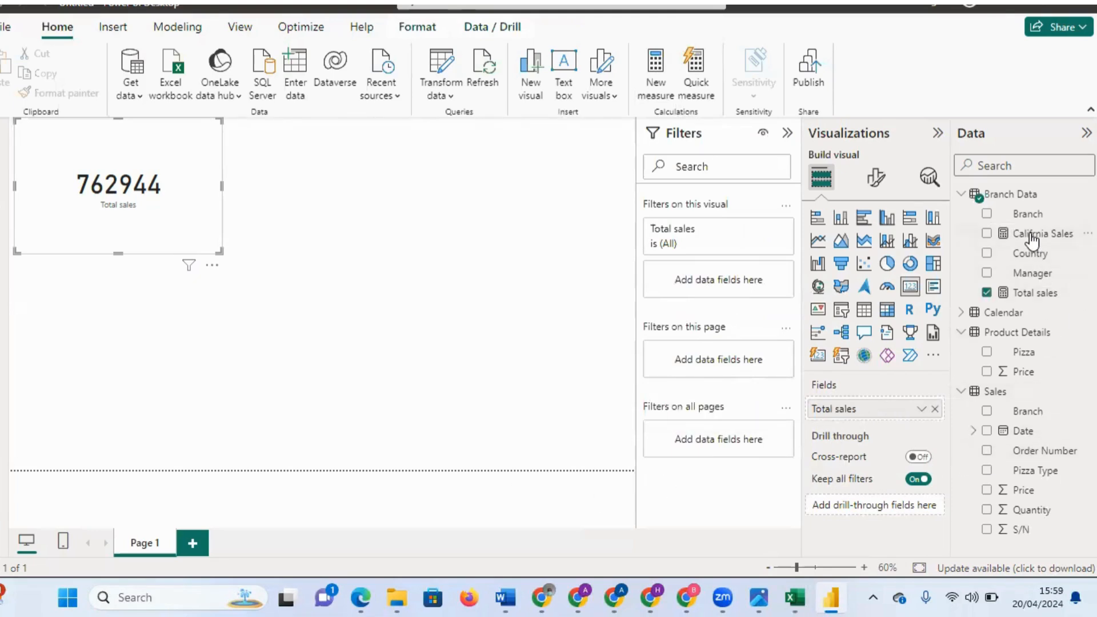
# - Replace the Total sales field in the card visual with the Califrnia Sales measure
pyautogui.moveTo(1032, 240)
pyautogui.mouseDown()
pyautogui.moveTo(823, 337)
pyautogui.moveTo(899, 286)
pyautogui.moveTo(788, 343)
pyautogui.moveTo(1054, 203)
pyautogui.moveTo(902, 360)
pyautogui.moveTo(1083, 243)
pyautogui.moveTo(1052, 239)
pyautogui.mouseUp()
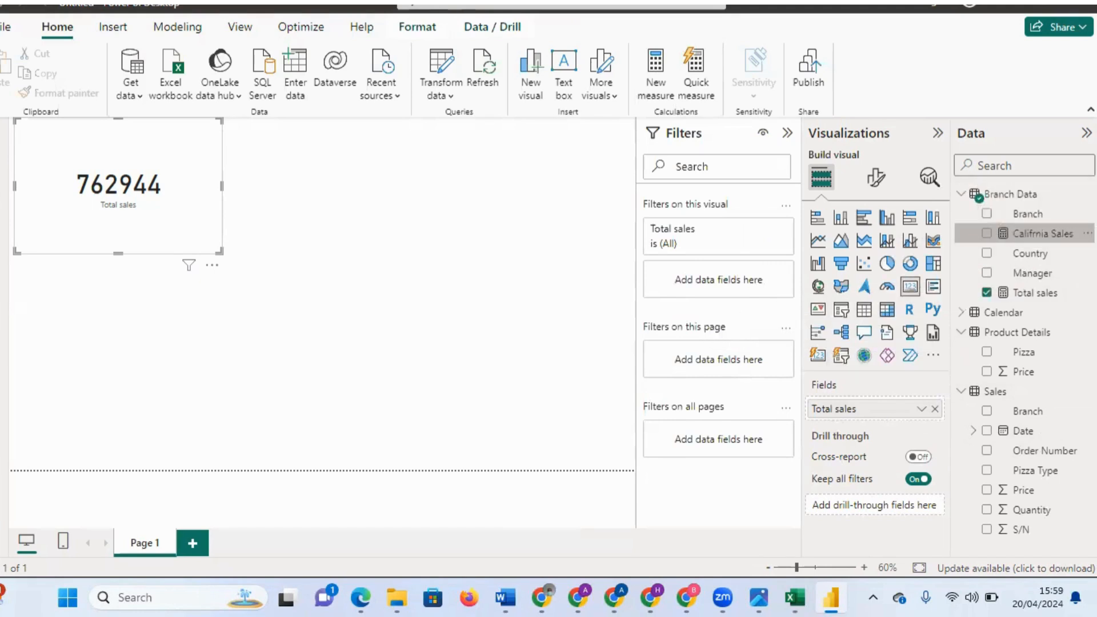
pyautogui.click(934, 409)
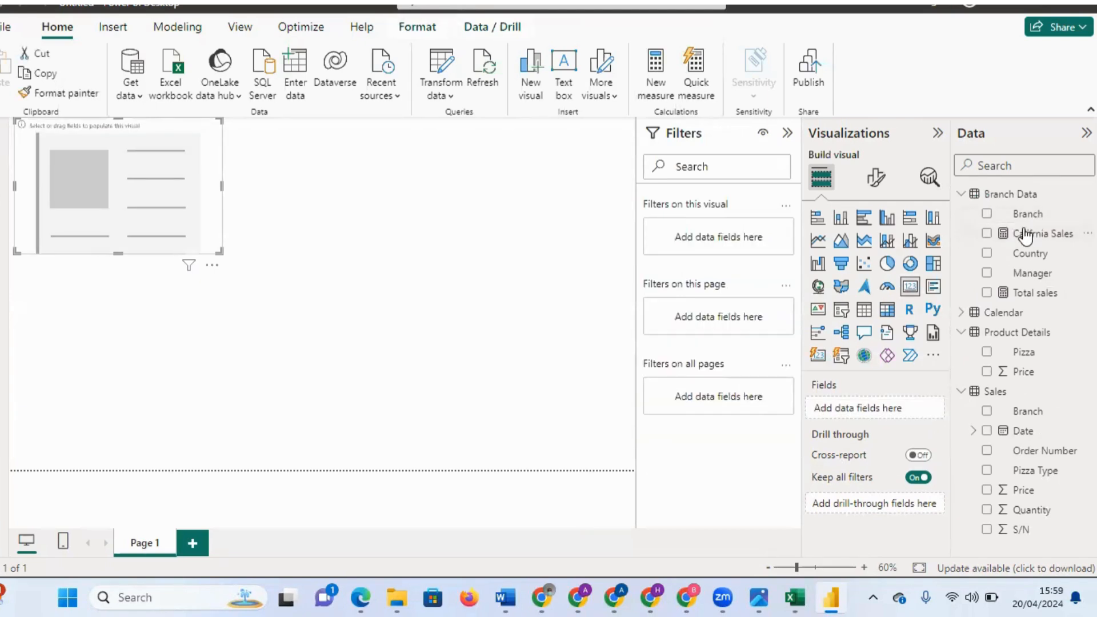
pyautogui.moveTo(1026, 234); pyautogui.dragTo(881, 406)
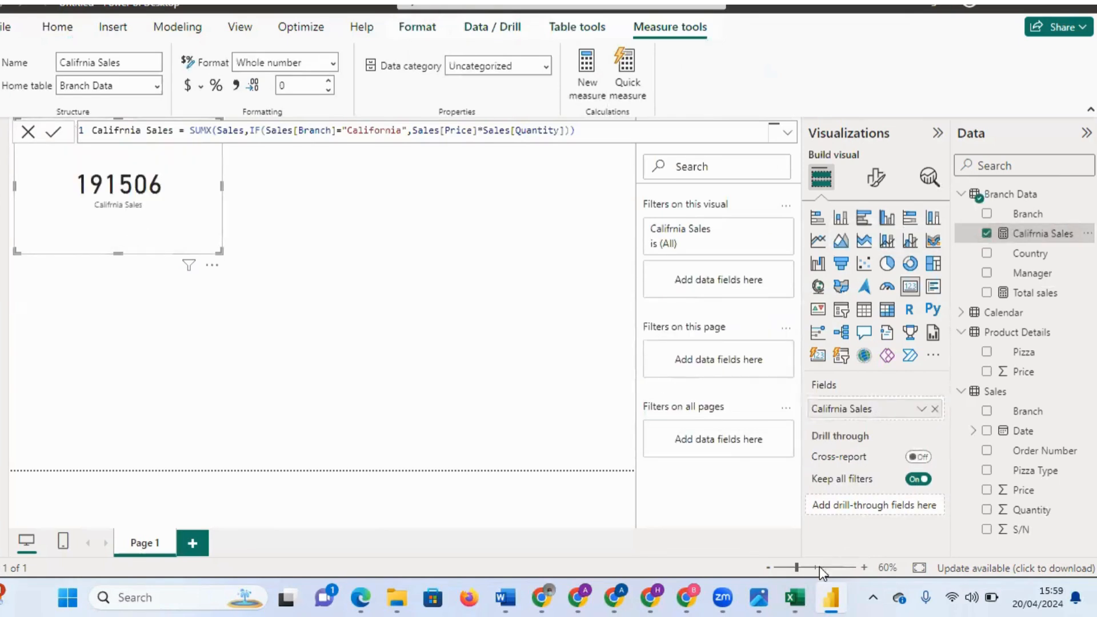
# - Switch back to the Excel workbook and select J4 to compare its SUMPRODUCT result with the card
pyautogui.moveTo(795, 598)
pyautogui.click(872, 537)
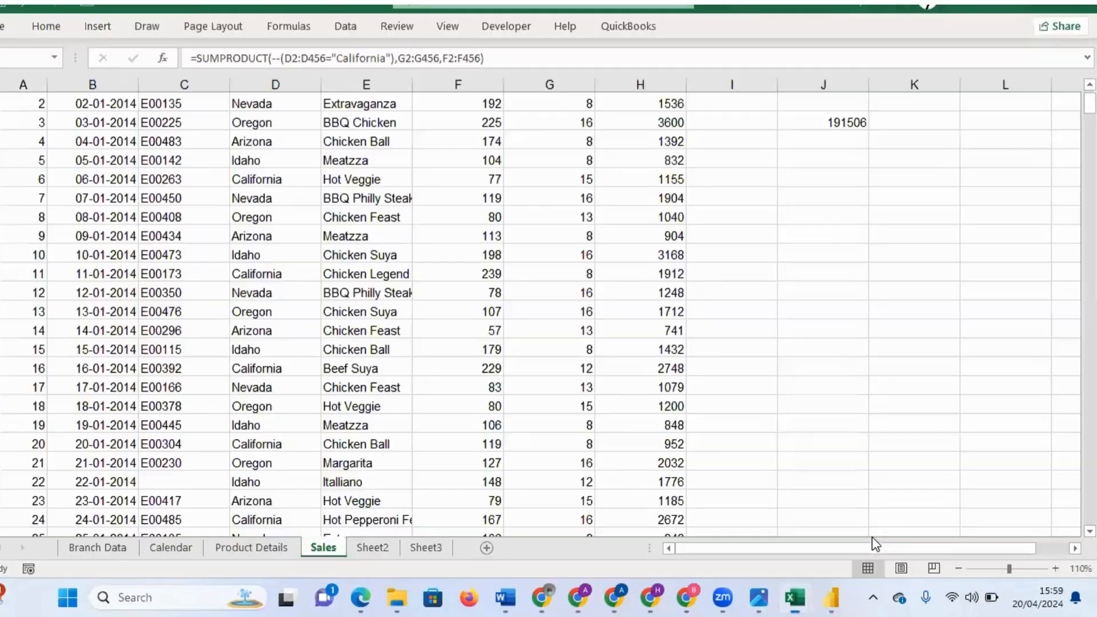
pyautogui.click(845, 123)
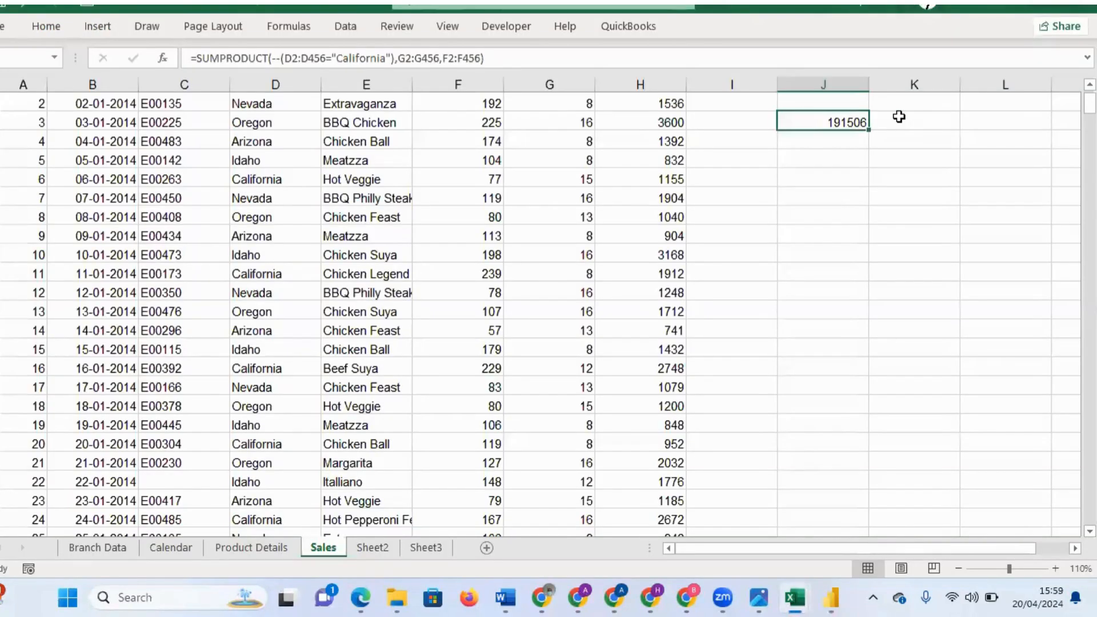